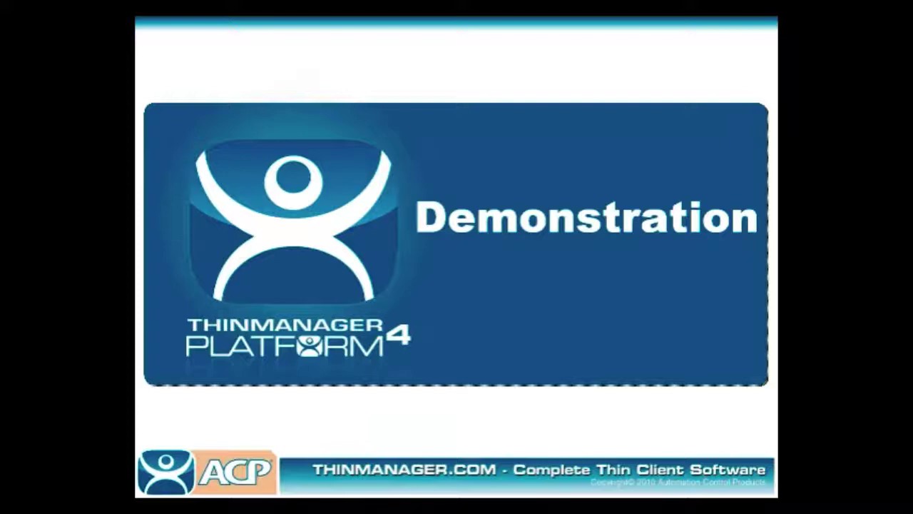
- Open the Start menu over the title slide, then switch to the VMware Workstation window
key(super)
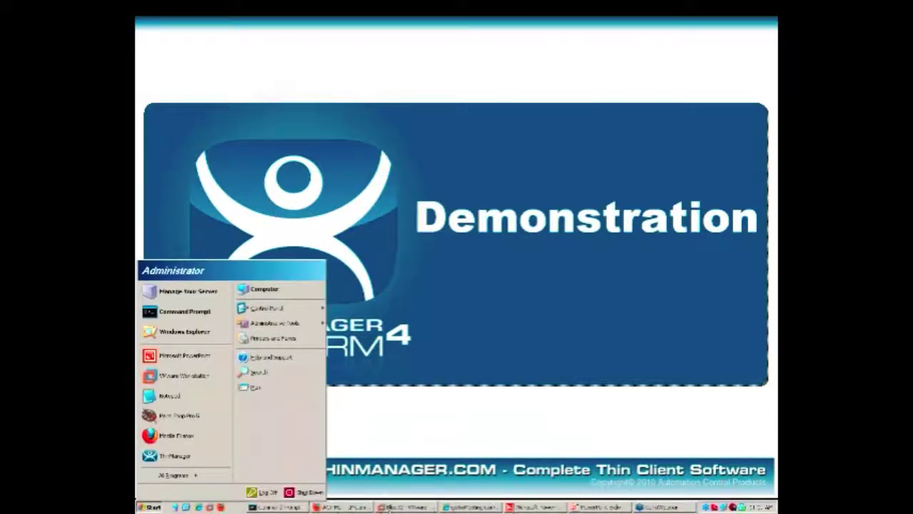
key(alt+Tab)
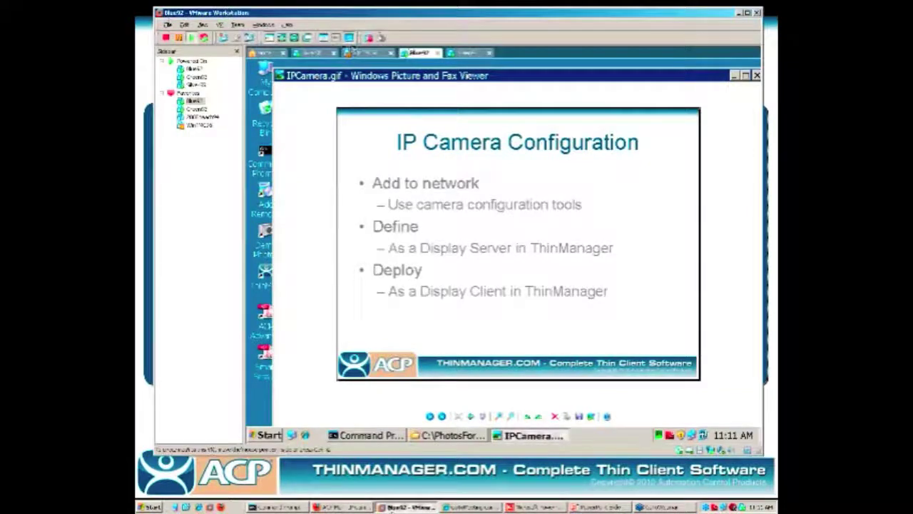
- Put VMware in full screen, cycle to the camera-slide virtual machine, and launch ThinManager v4.0
click(307, 37)
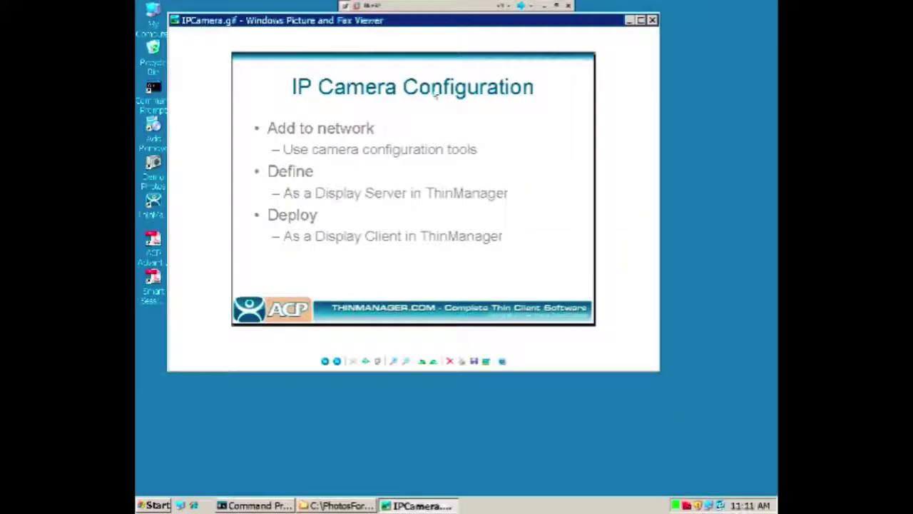
click(521, 6)
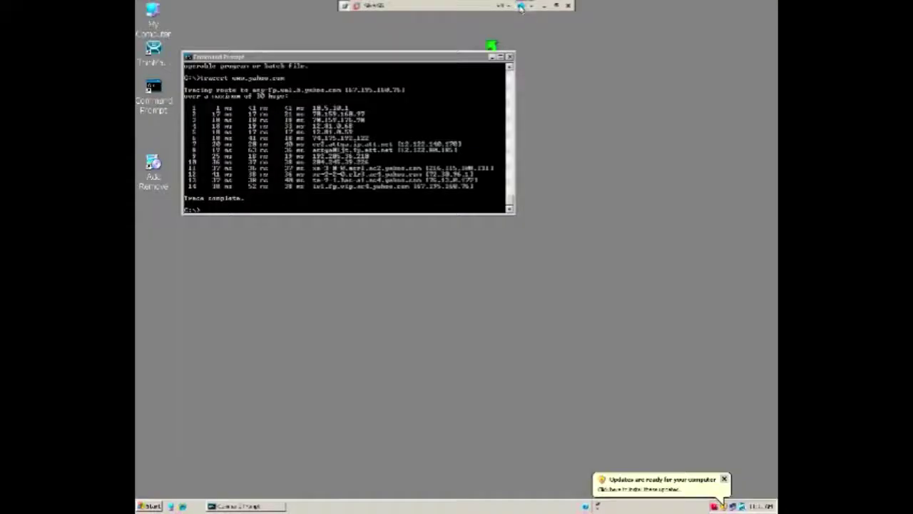
click(522, 6)
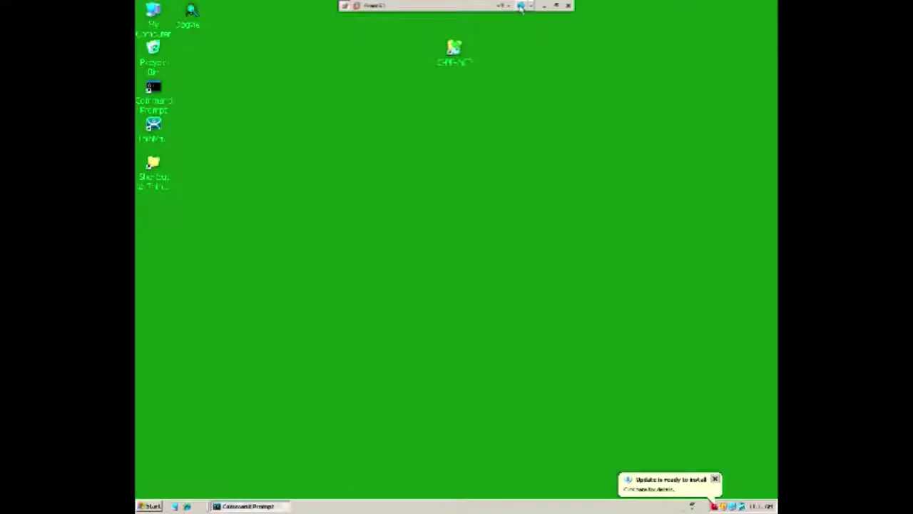
click(521, 6)
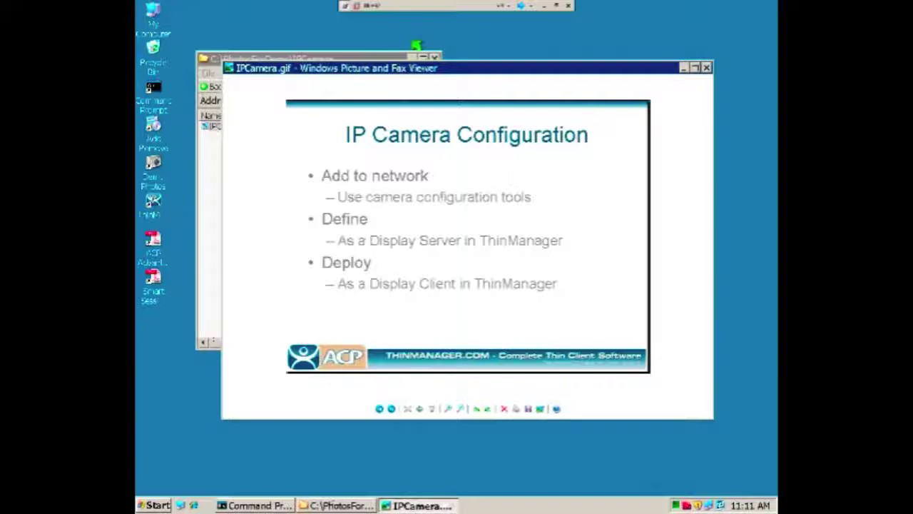
double_click(154, 201)
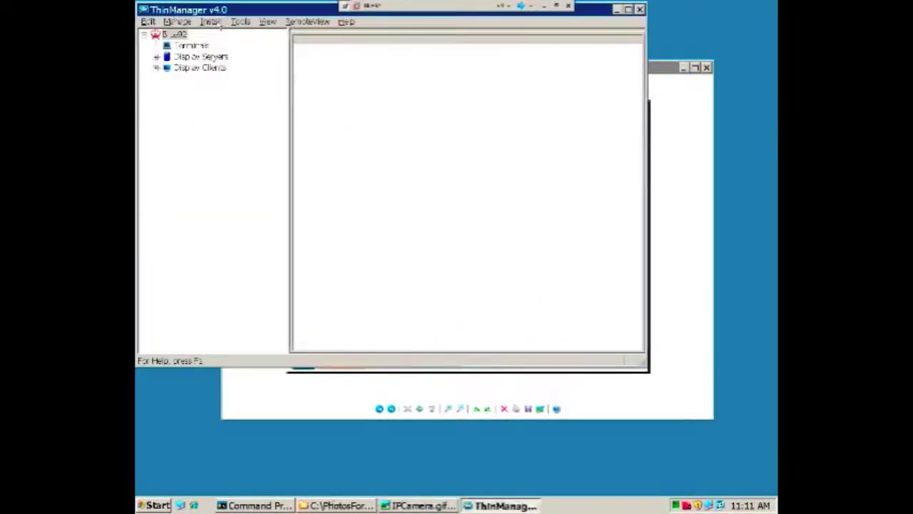
- Maximize ThinManager, restart terminal Rockwell82 with confirmation, then show the Terminals summary
double_click(250, 9)
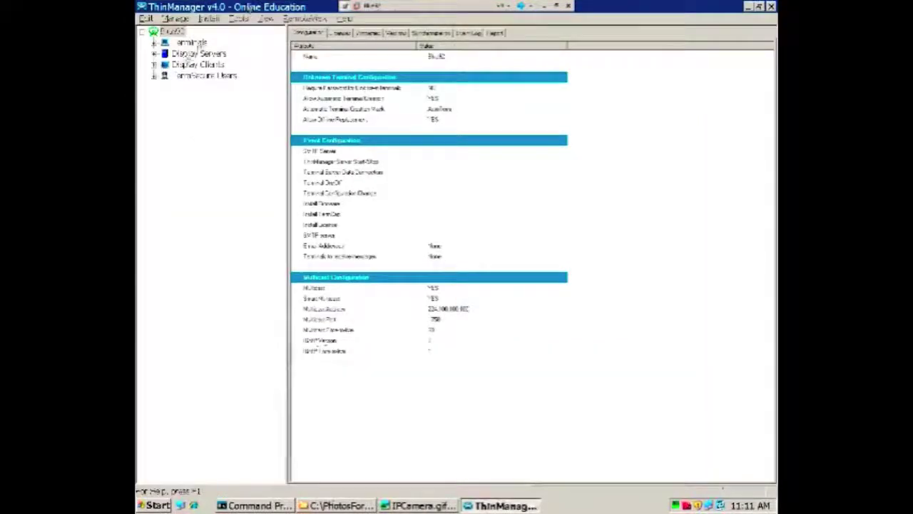
click(154, 43)
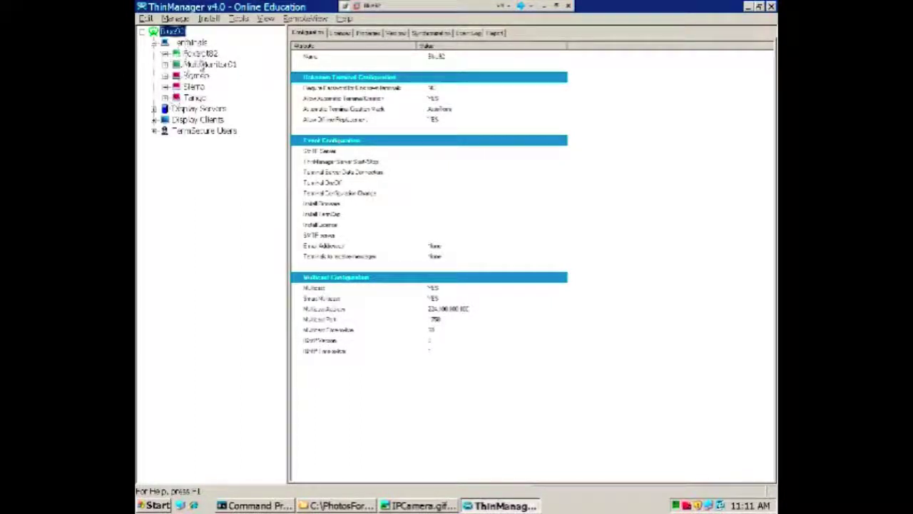
click(165, 54)
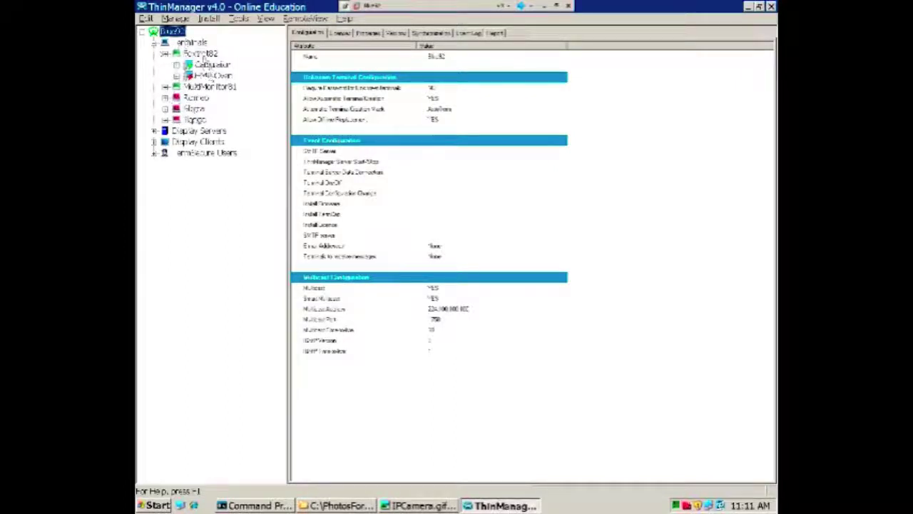
click(203, 54)
right_click(203, 56)
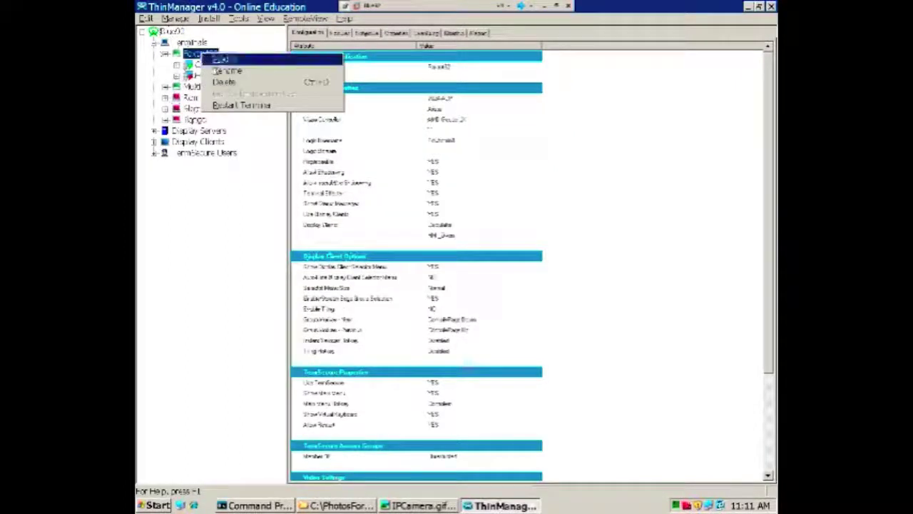
click(240, 103)
click(424, 266)
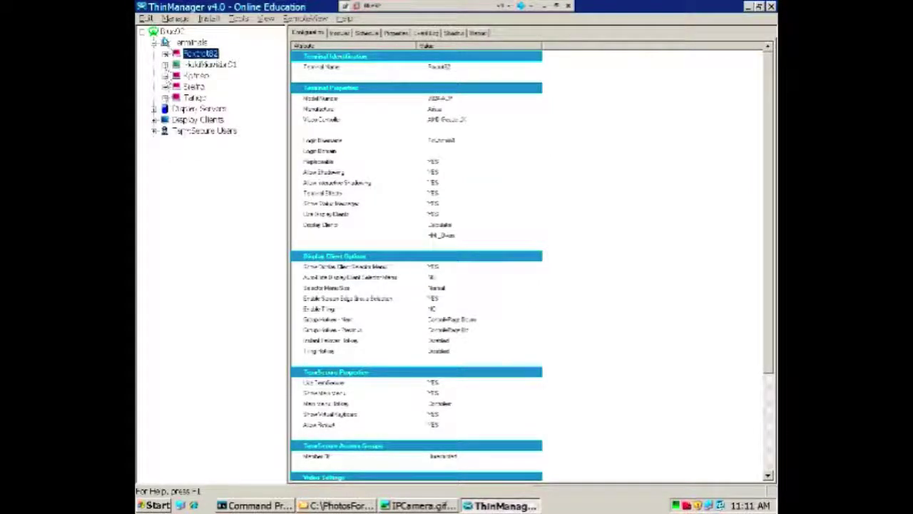
click(154, 43)
- Browse Display Servers, expanding Terminal Servers and Cameras to reveal Camera70 and Camera72
click(155, 54)
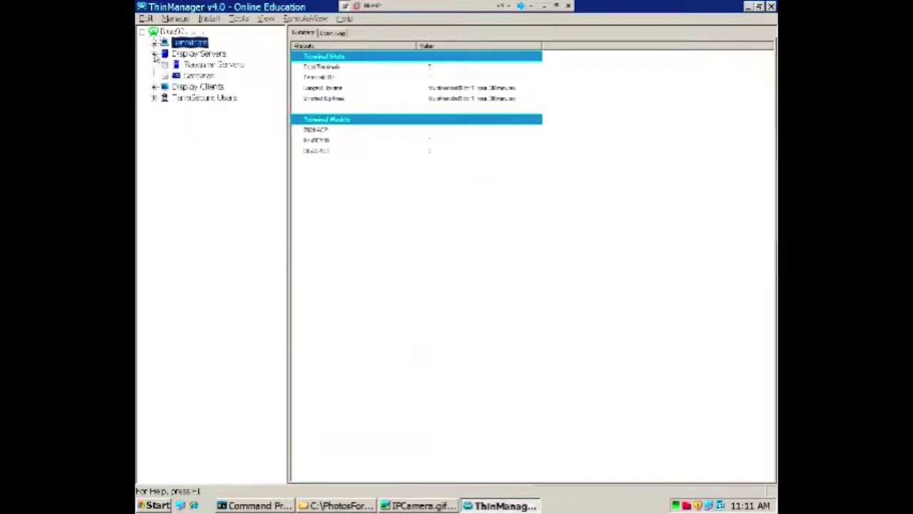
click(211, 65)
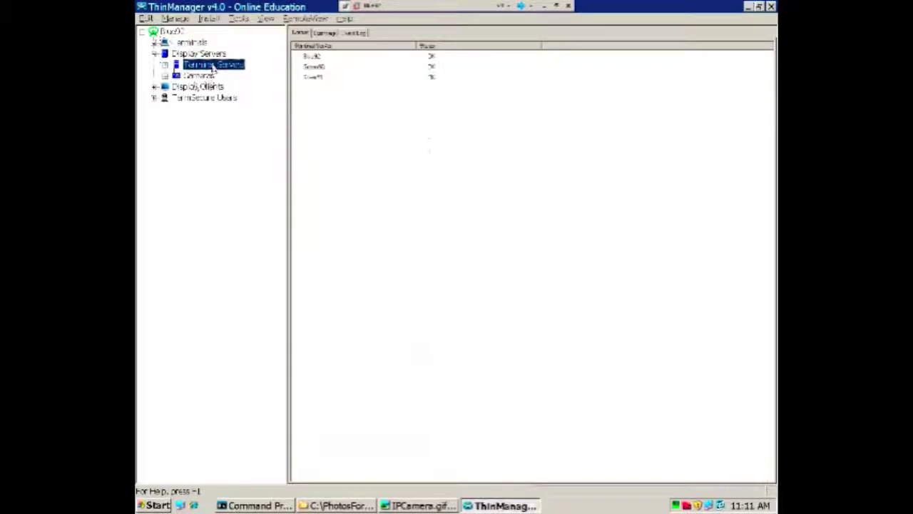
click(203, 75)
click(204, 65)
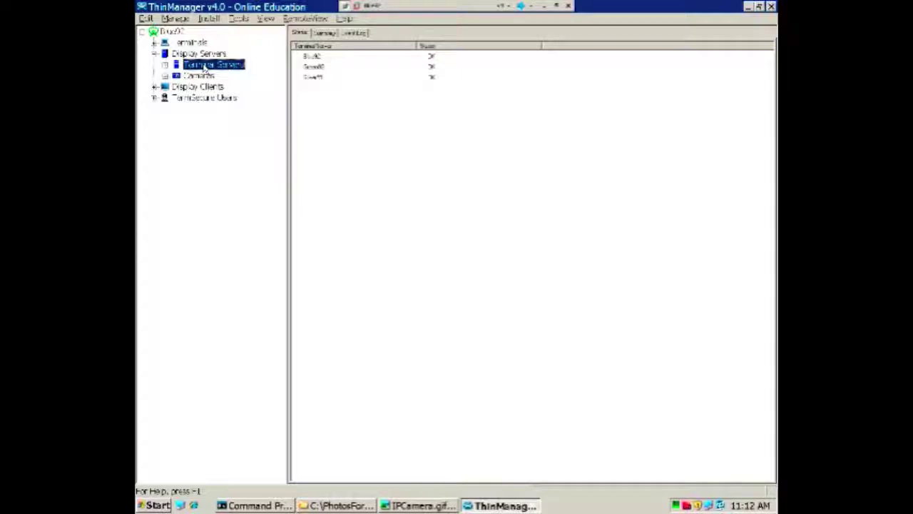
click(166, 65)
click(167, 65)
click(166, 76)
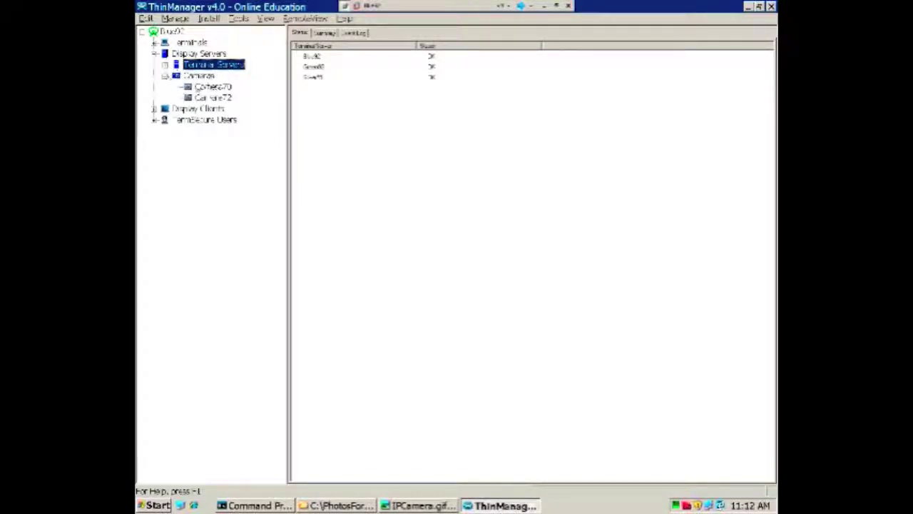
click(166, 76)
- Review display clients Calculator, HMI_Tanks, HMI_Overview, Help_License, Maintenance and Cameras, then start Internet Explorer
click(154, 87)
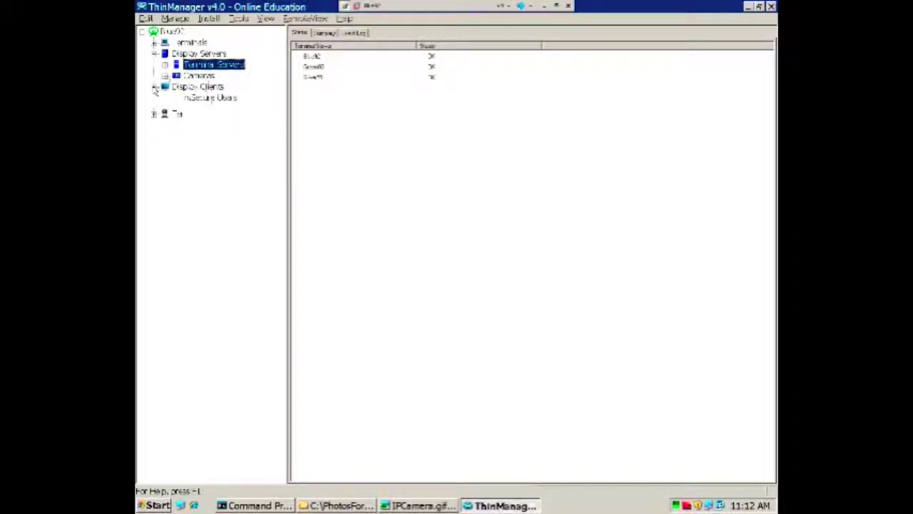
click(164, 98)
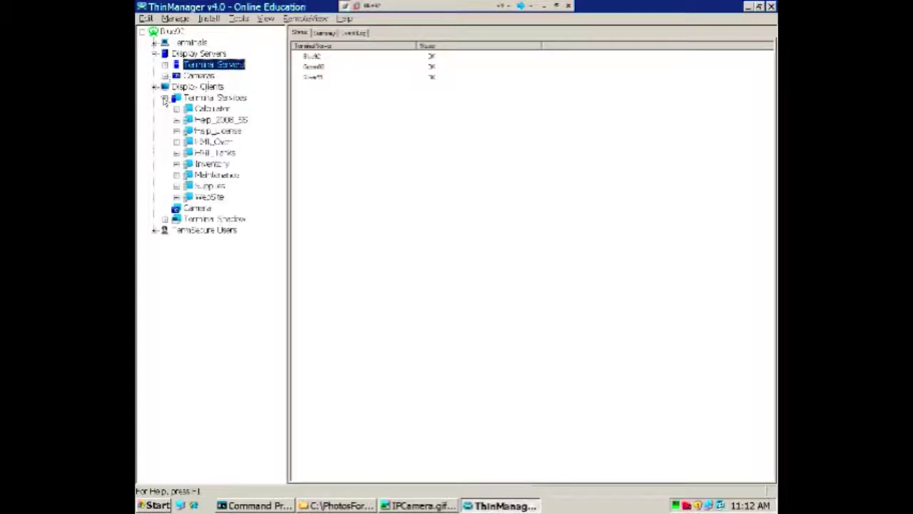
click(211, 108)
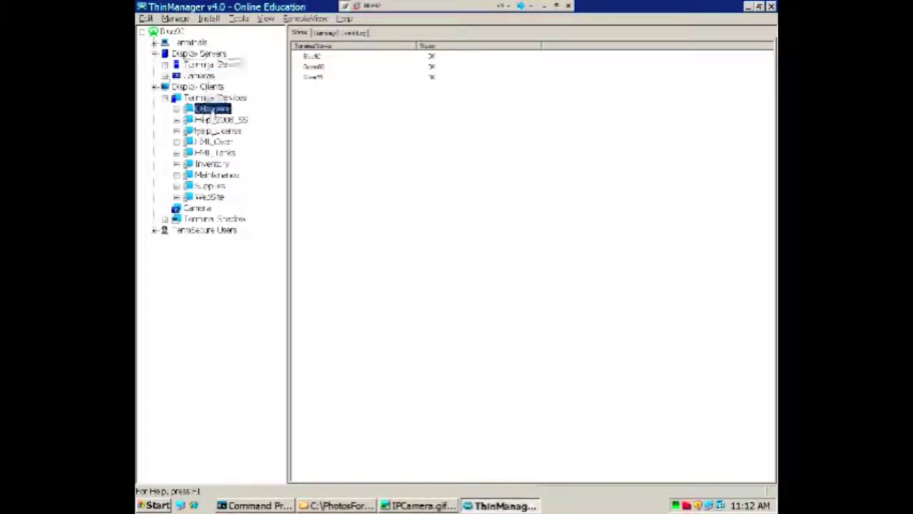
click(212, 153)
click(207, 142)
click(214, 130)
click(210, 175)
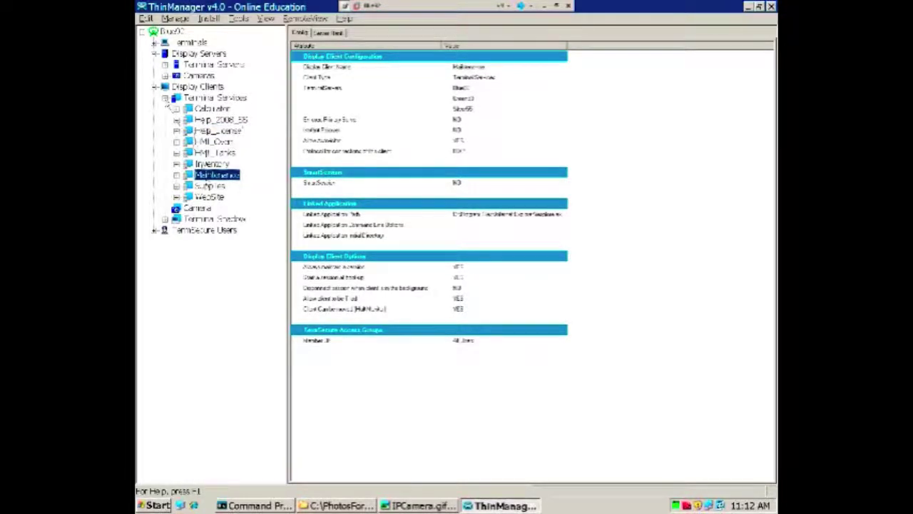
click(165, 98)
click(165, 120)
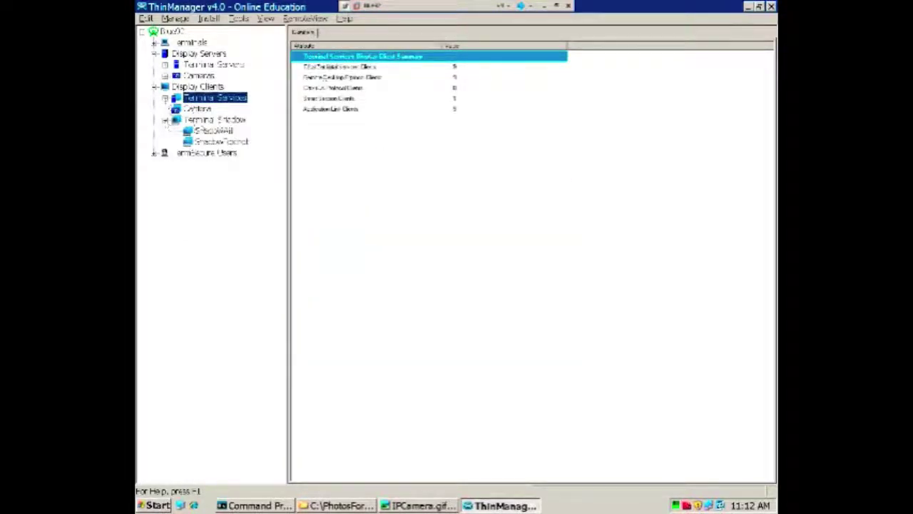
click(165, 120)
click(202, 109)
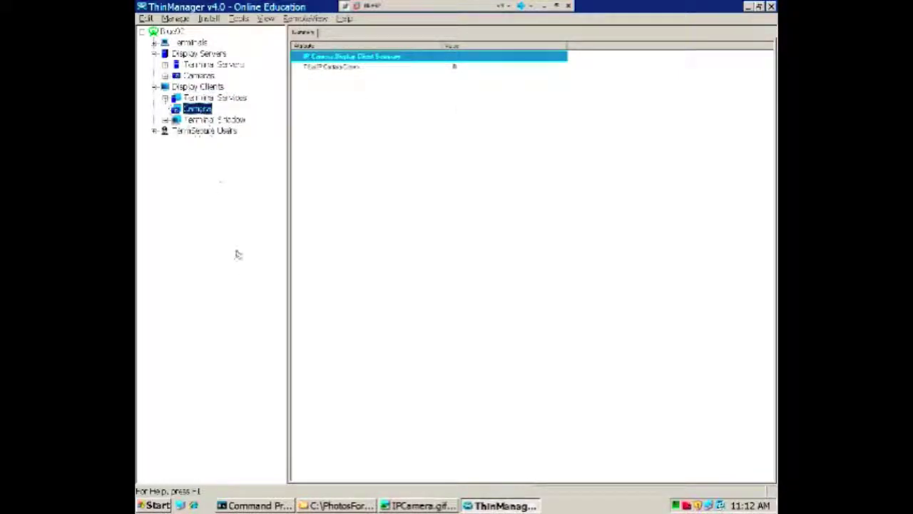
click(194, 505)
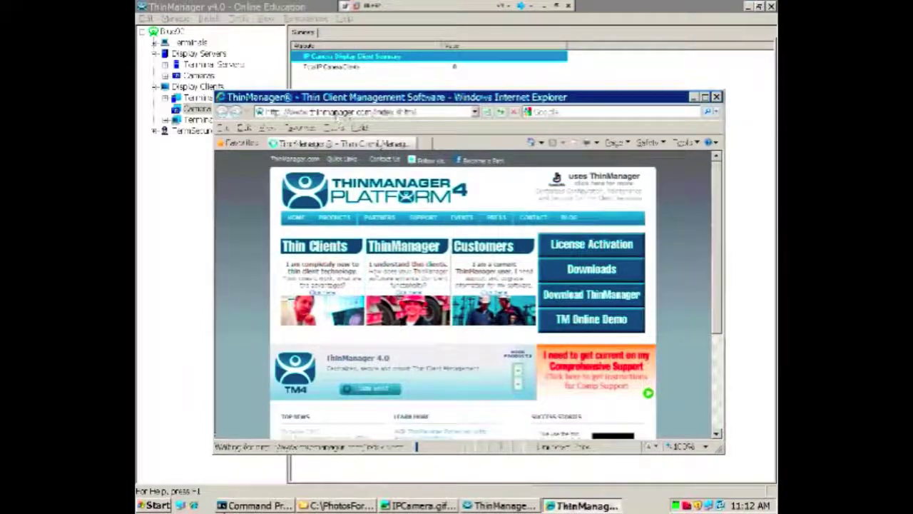
- Browse to the camera at 10.5.10.71 and log in with the camera password
click(298, 112)
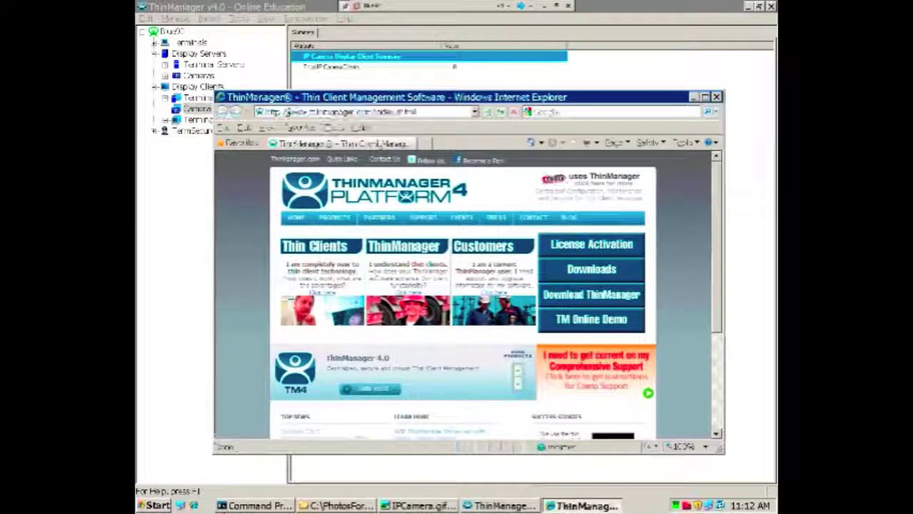
double_click(298, 112)
drag(289, 112, 418, 112)
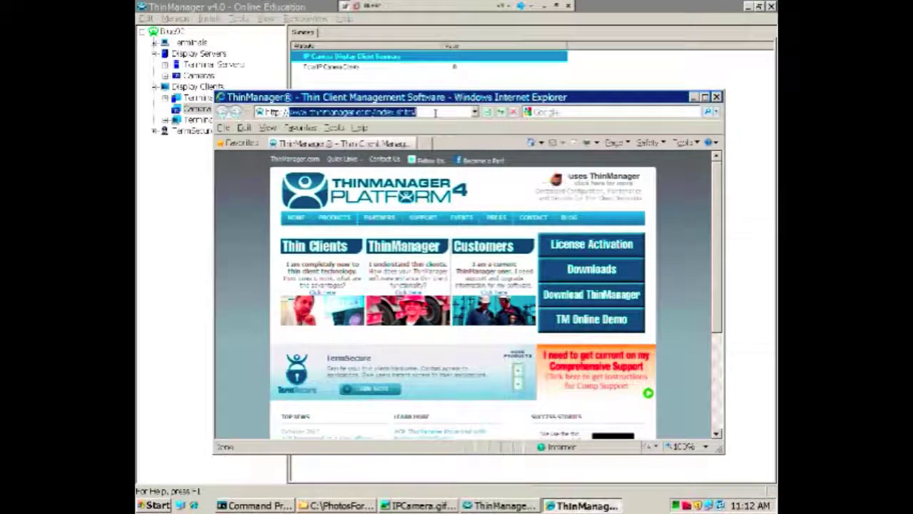
text(10.5.1)
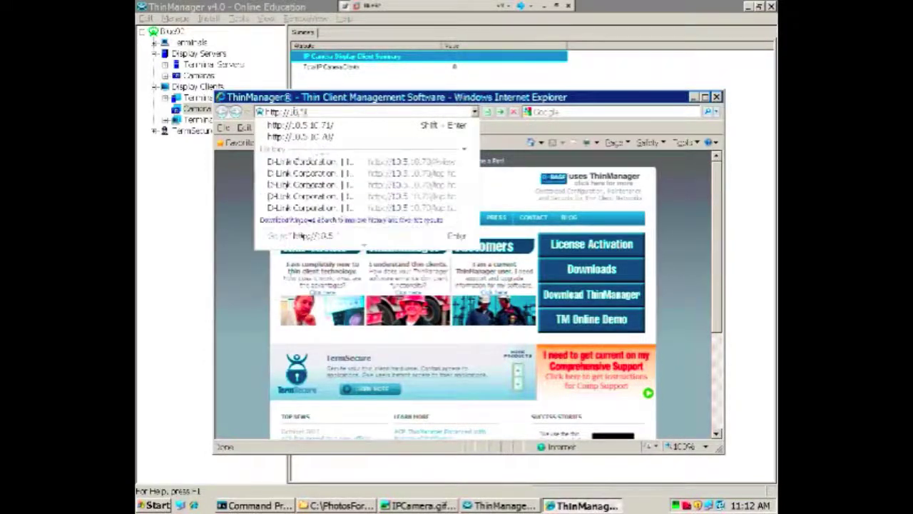
text(0.7)
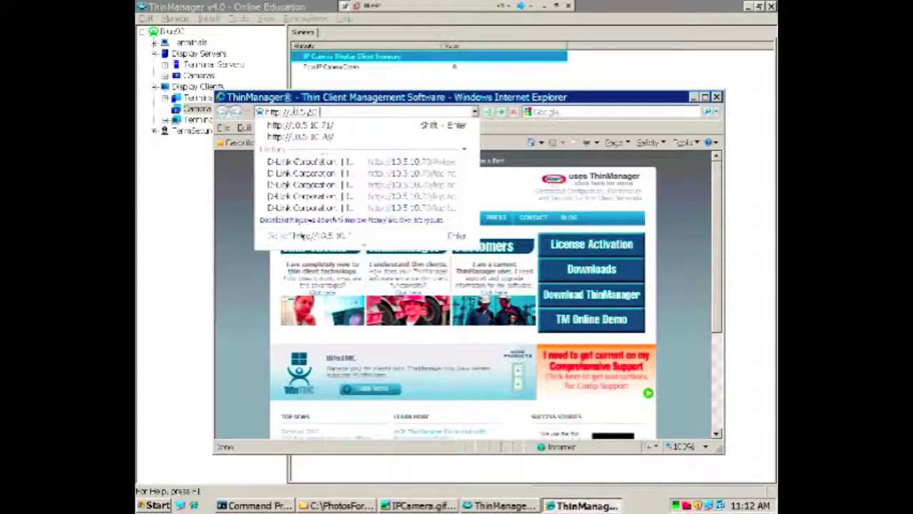
text(1)
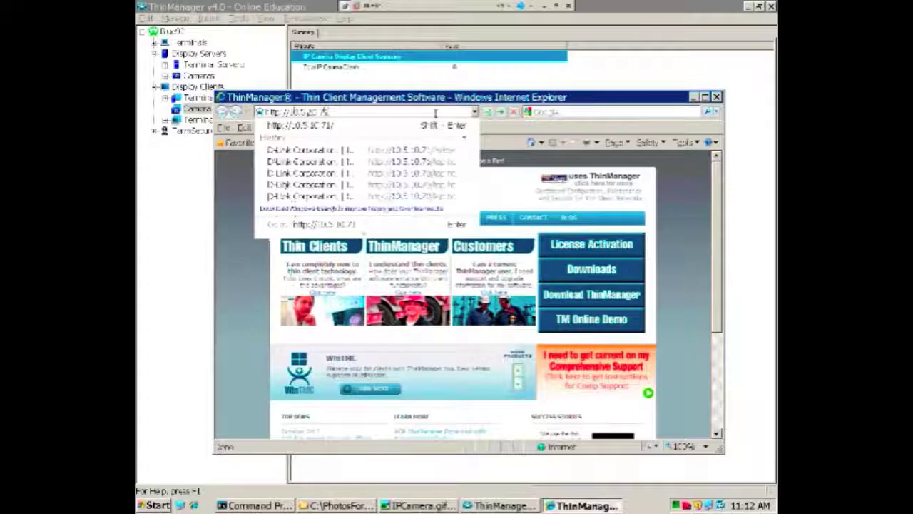
key(Return)
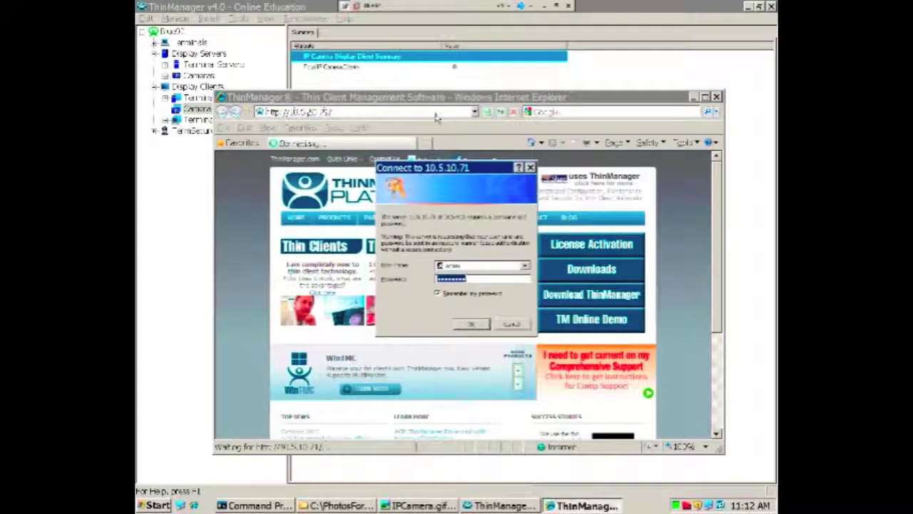
text(******)
key(Return)
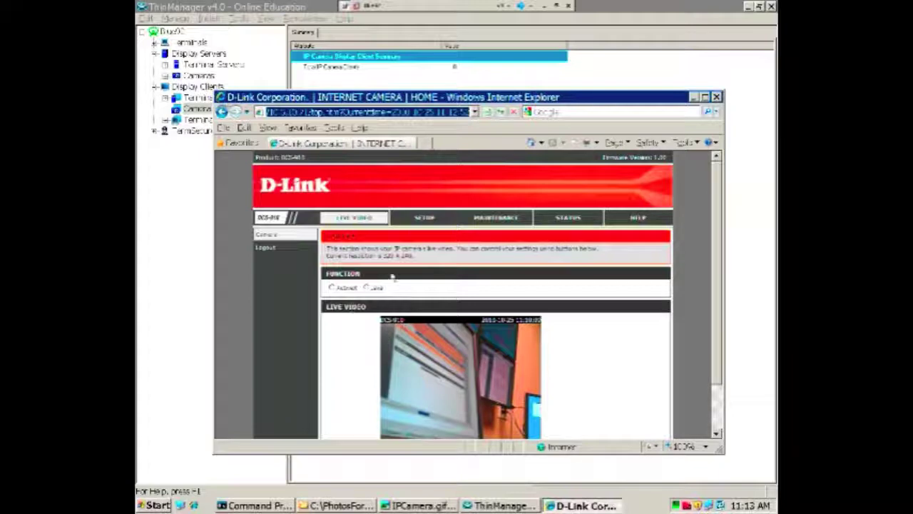
- Open the camera's SETUP section and look over its Network Setup page
click(427, 218)
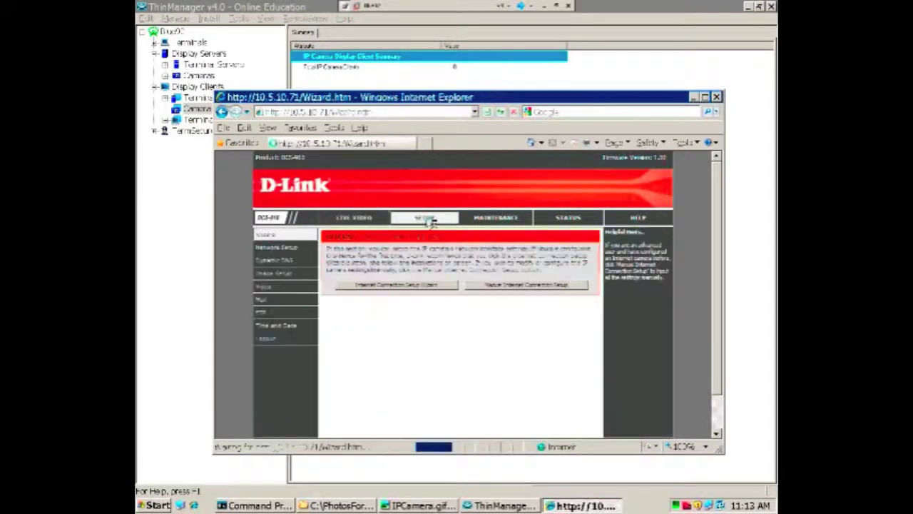
click(273, 249)
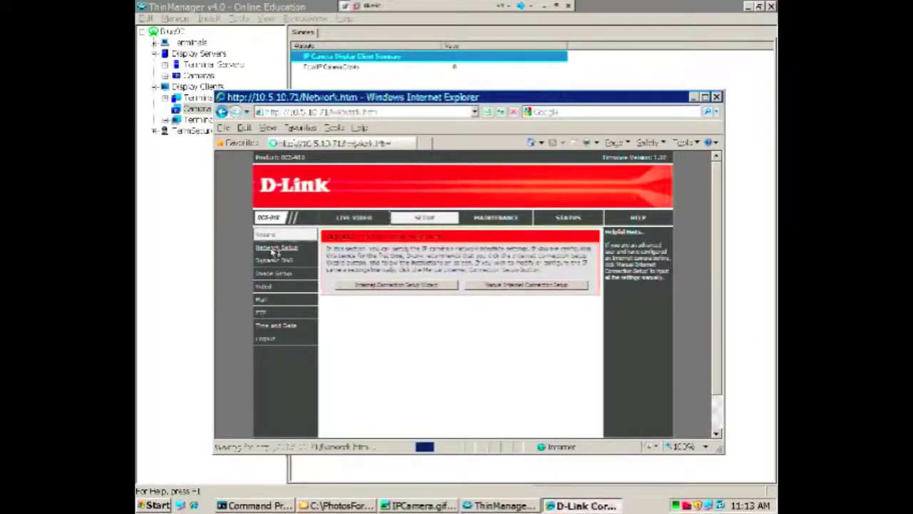
scroll(360, 322, down, 3)
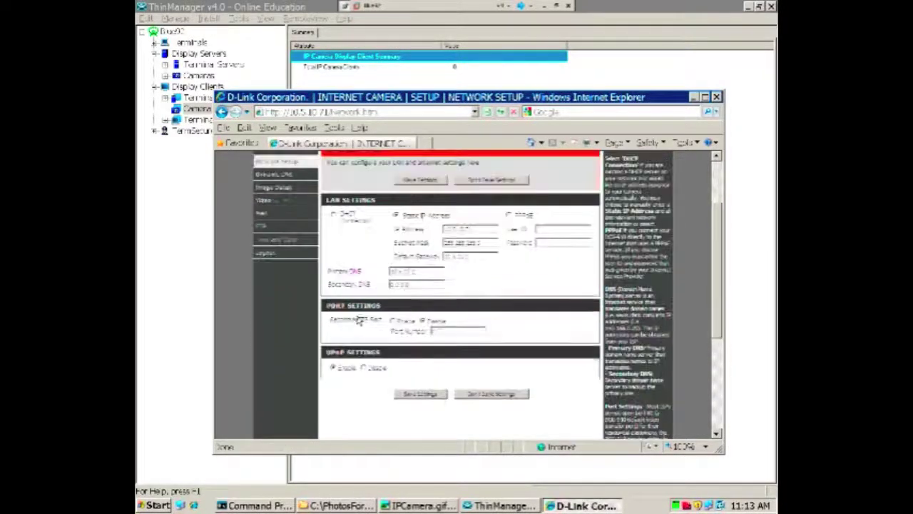
scroll(361, 320, up, 2)
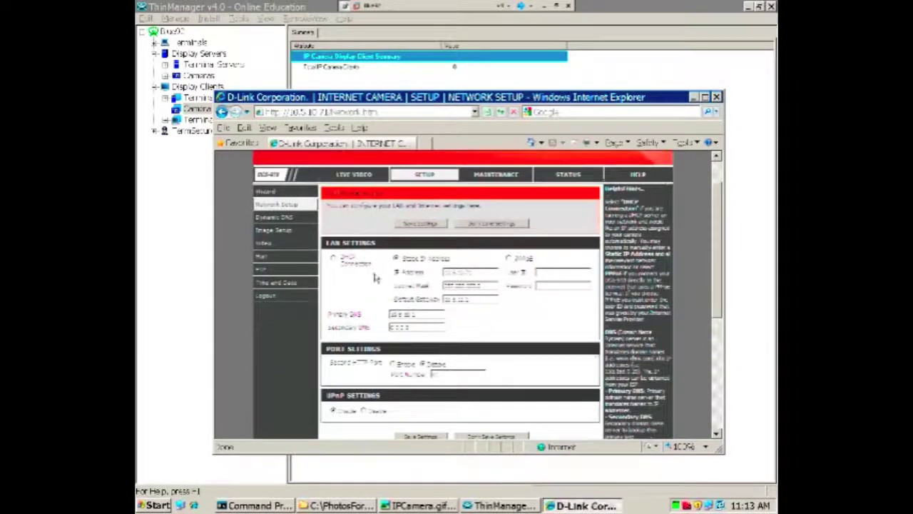
- Choose a different resolution on the Video setup page, then log out of the camera
click(264, 244)
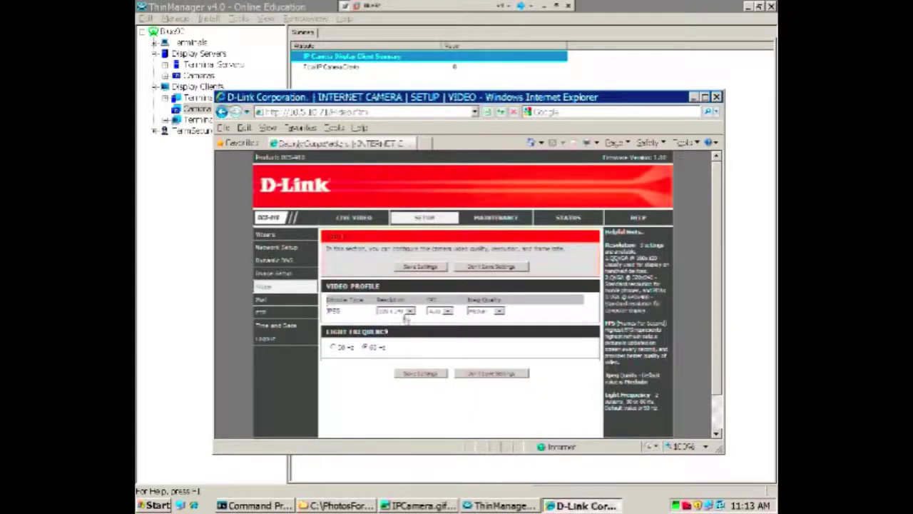
click(397, 312)
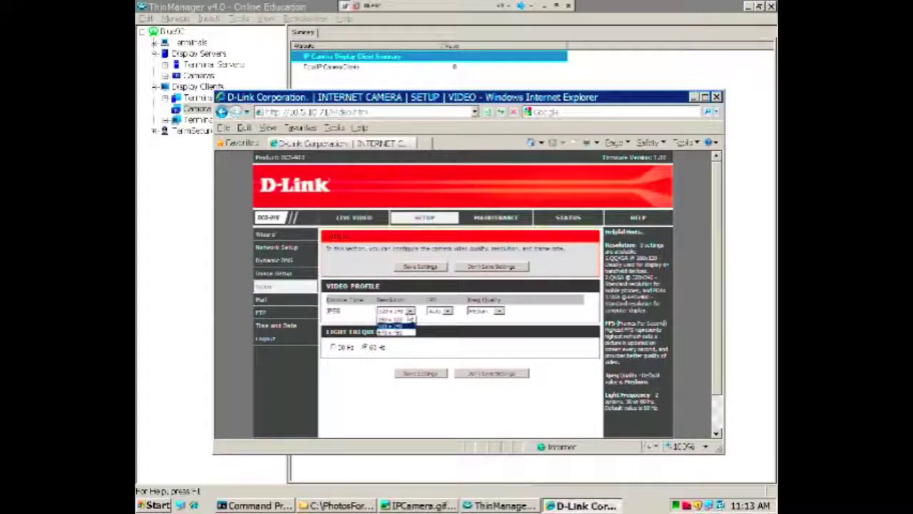
click(397, 326)
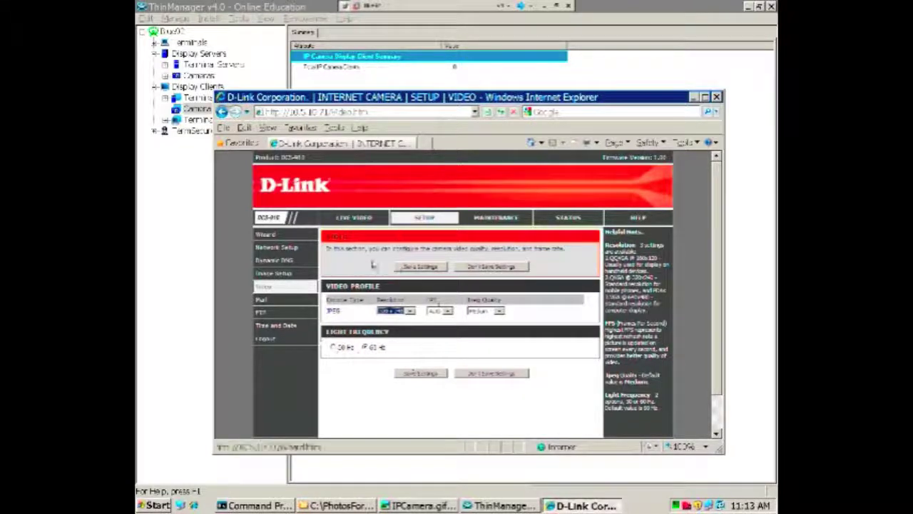
click(266, 339)
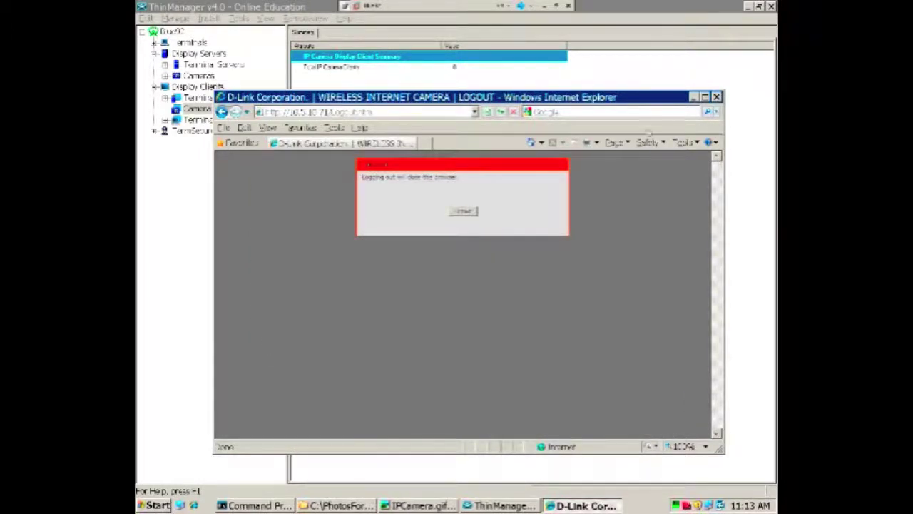
- Close Internet Explorer, view the IPCamera.gif slide, and show ThinManager's Display Servers > Cameras summary
click(716, 97)
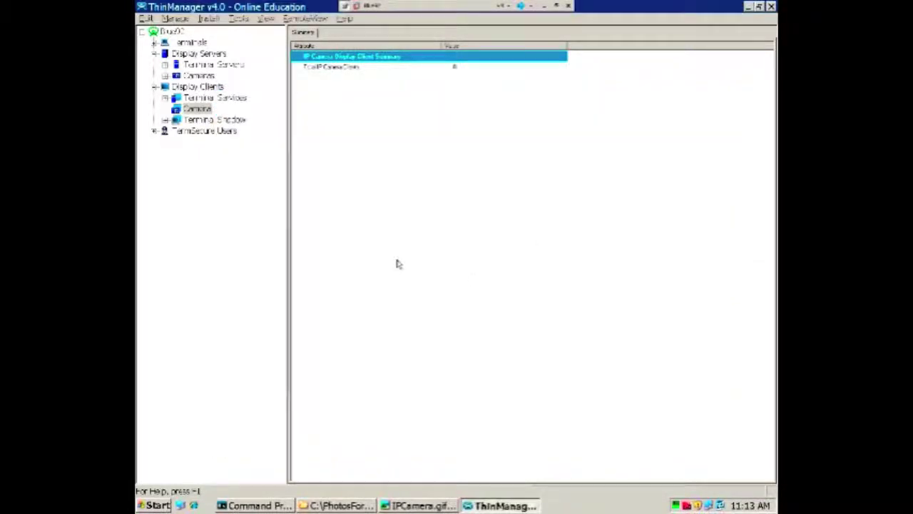
click(420, 505)
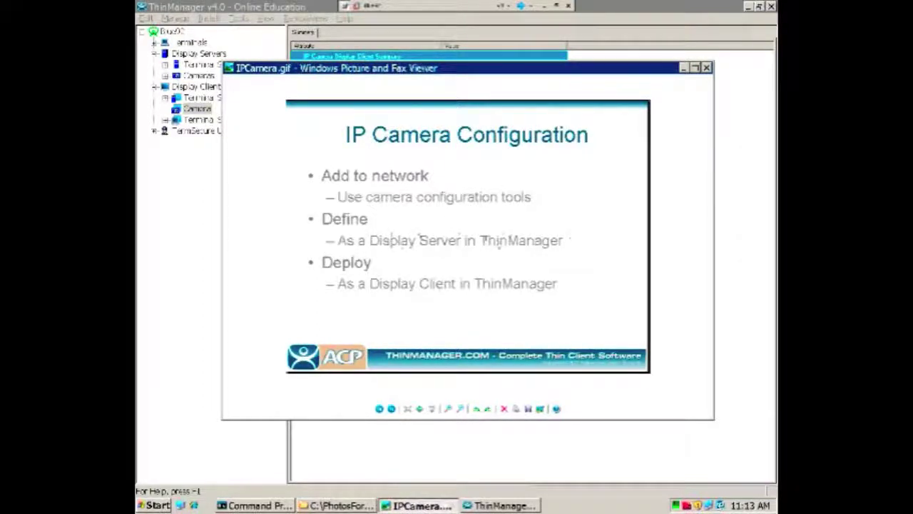
click(202, 176)
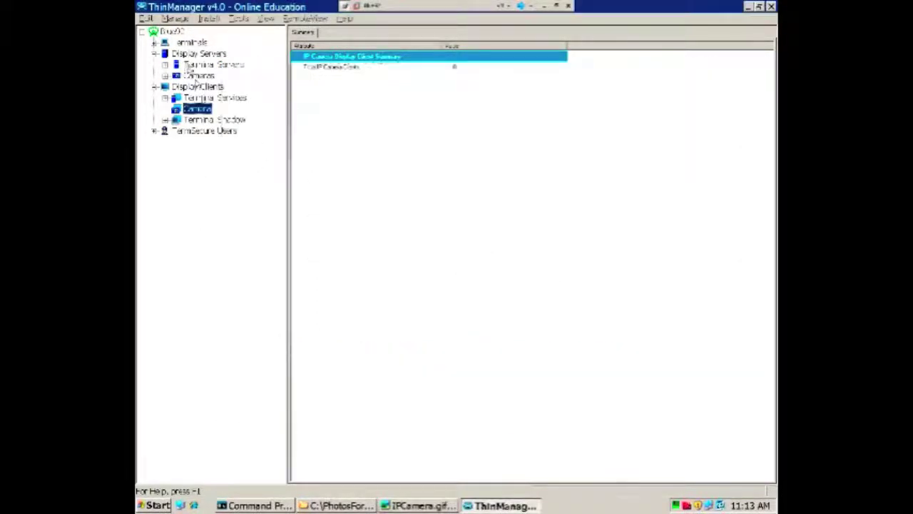
click(198, 76)
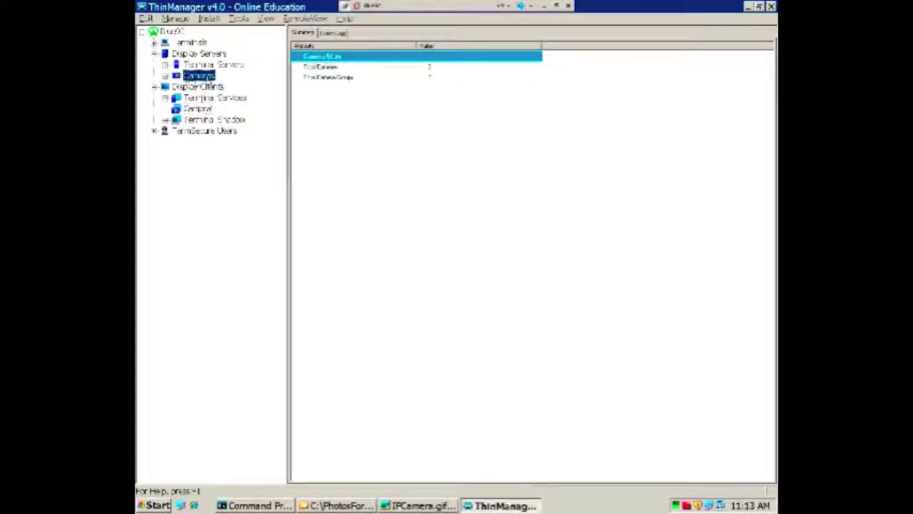
- Start adding a camera named 'Camera1', cancel the wizard, and expand Cameras to show Camera70 and Camera72
right_click(200, 77)
click(218, 82)
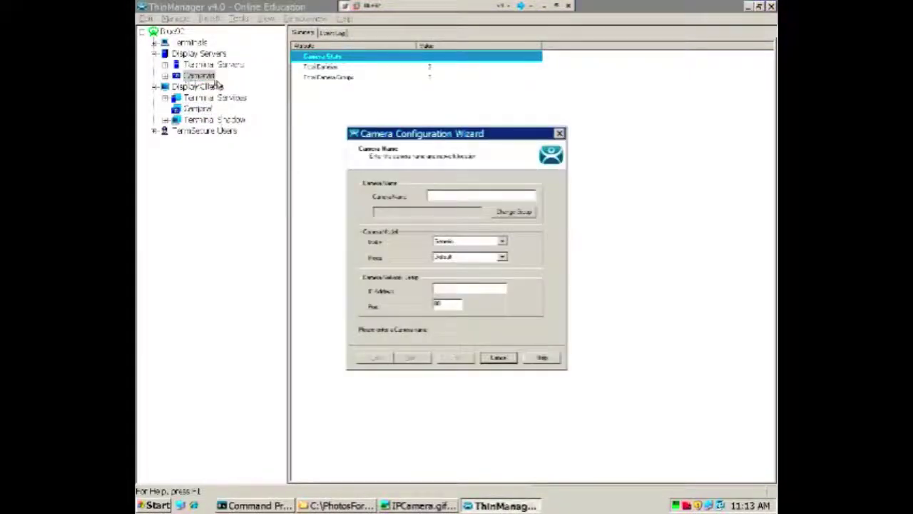
text(Cam)
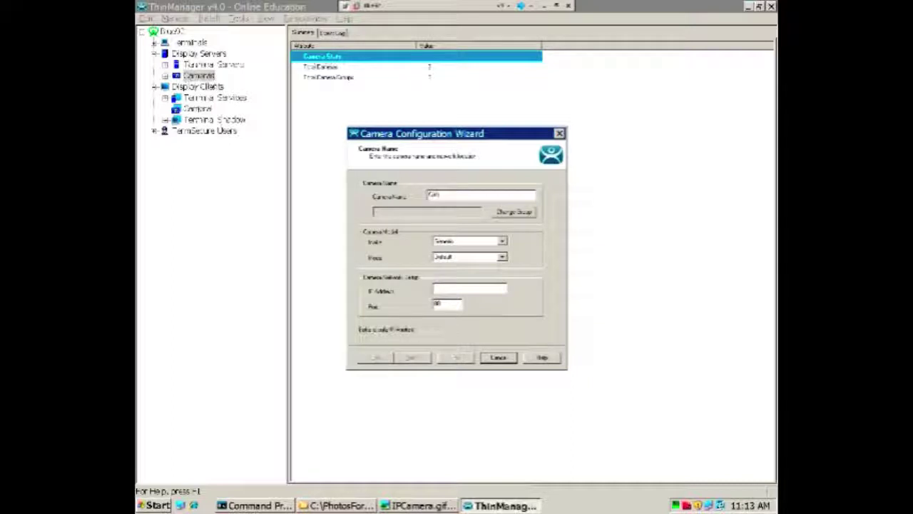
text(era1)
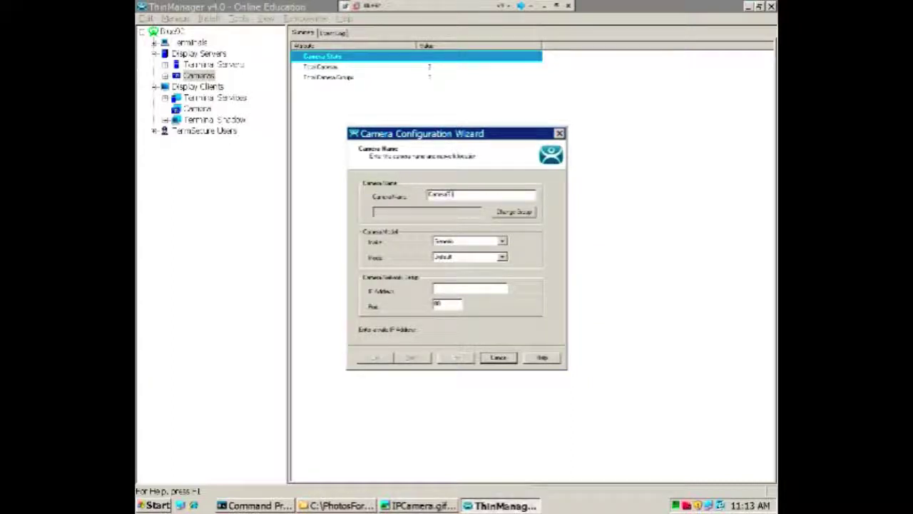
click(510, 359)
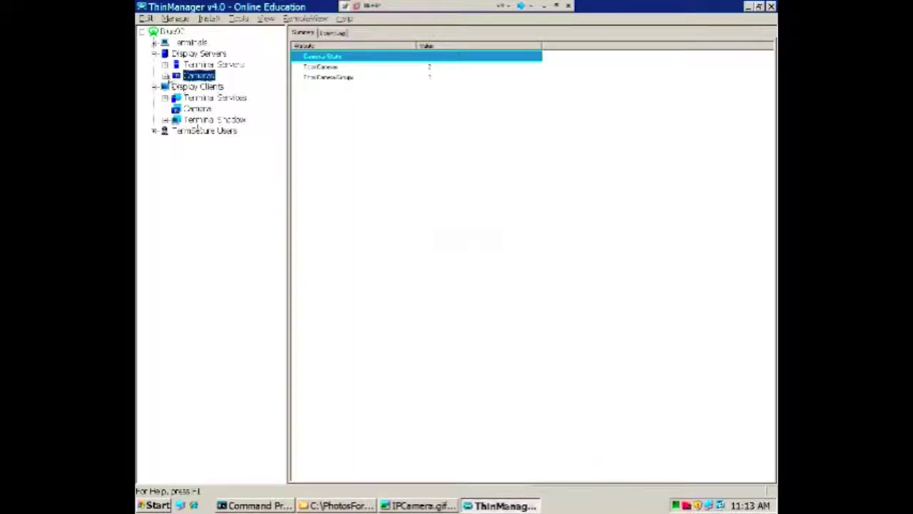
click(166, 76)
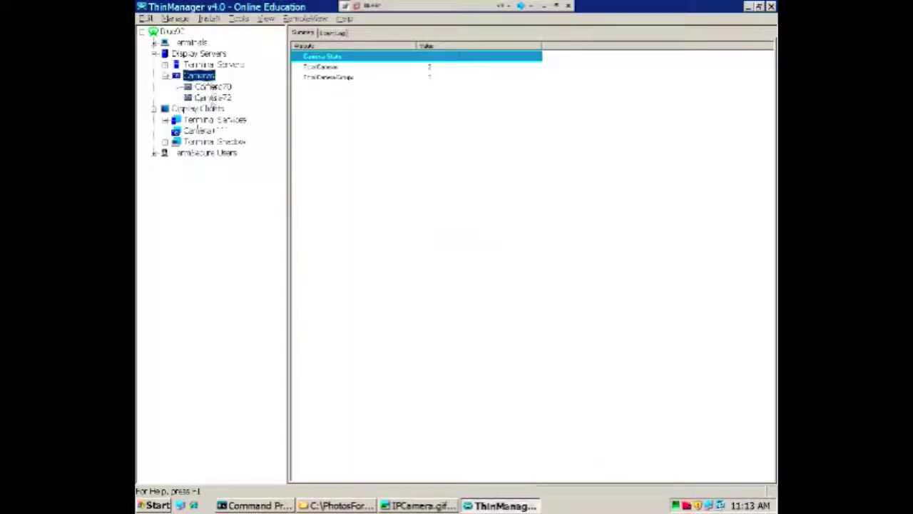
- Add camera display server 'Camera' at 10.1.1.5 with user admin and its password
right_click(209, 75)
click(248, 83)
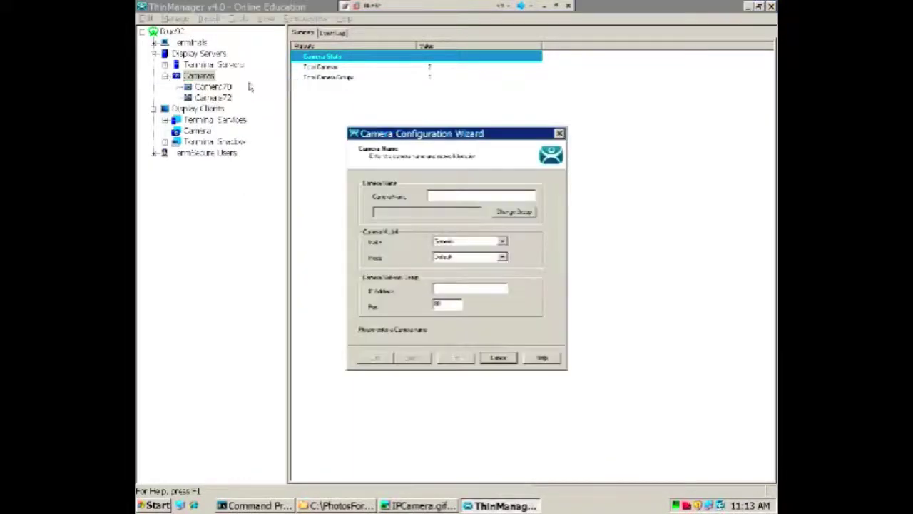
text(Camera71)
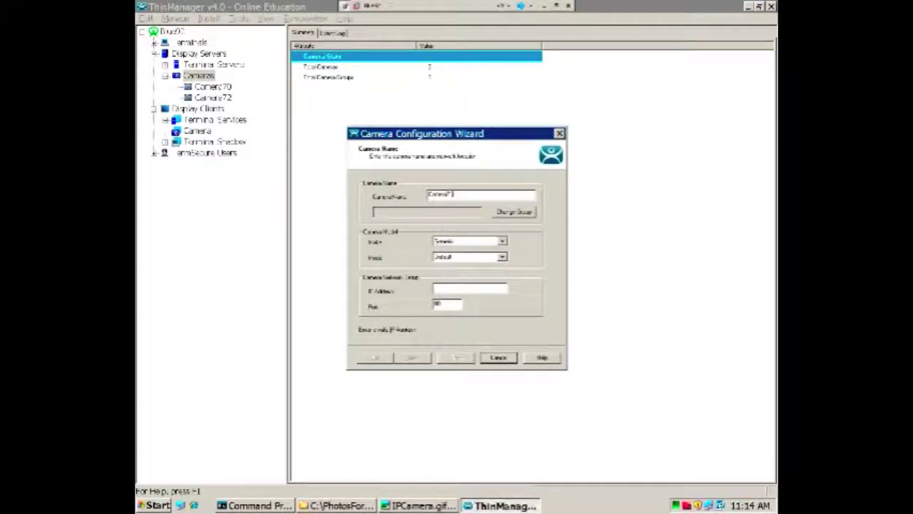
click(443, 288)
text(10.1.1.5)
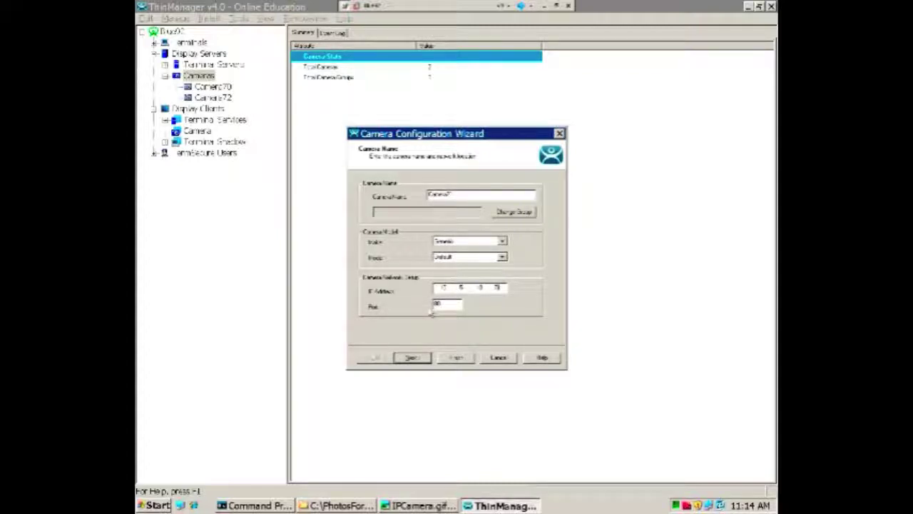
click(422, 360)
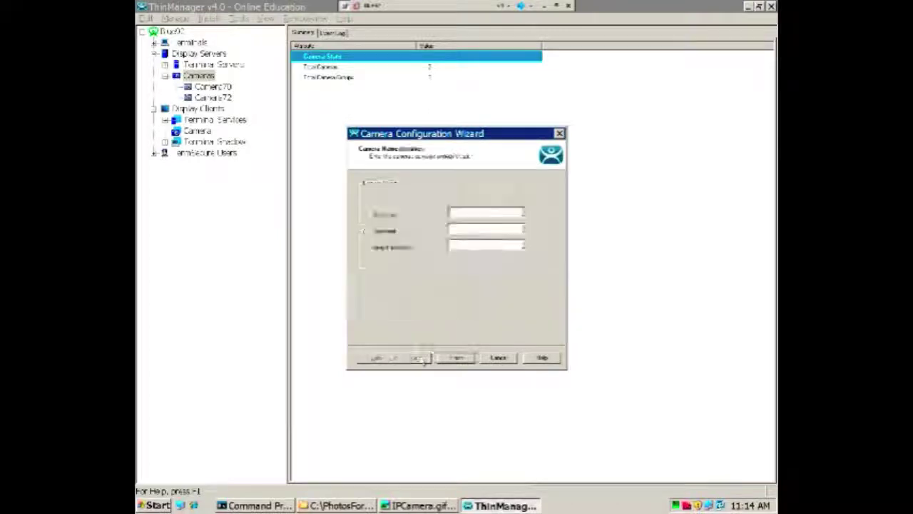
text(admin)
key(Tab)
text(****)
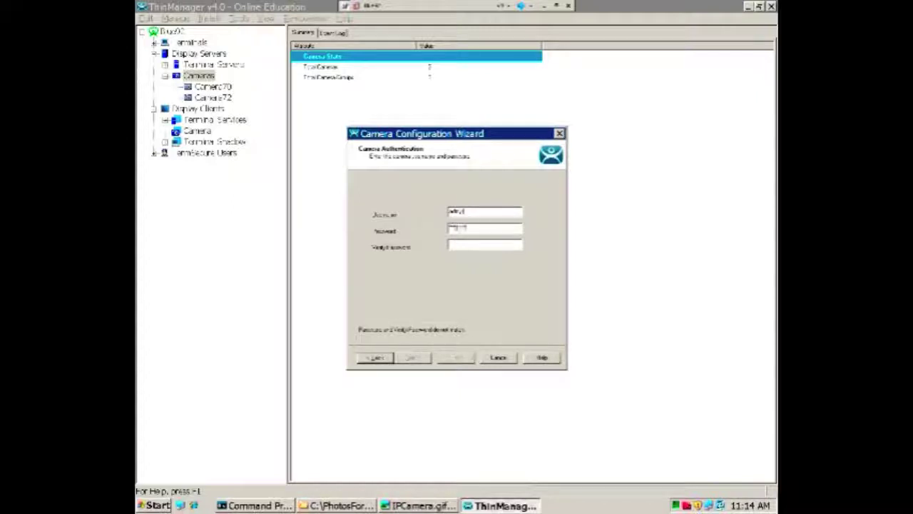
text(****)
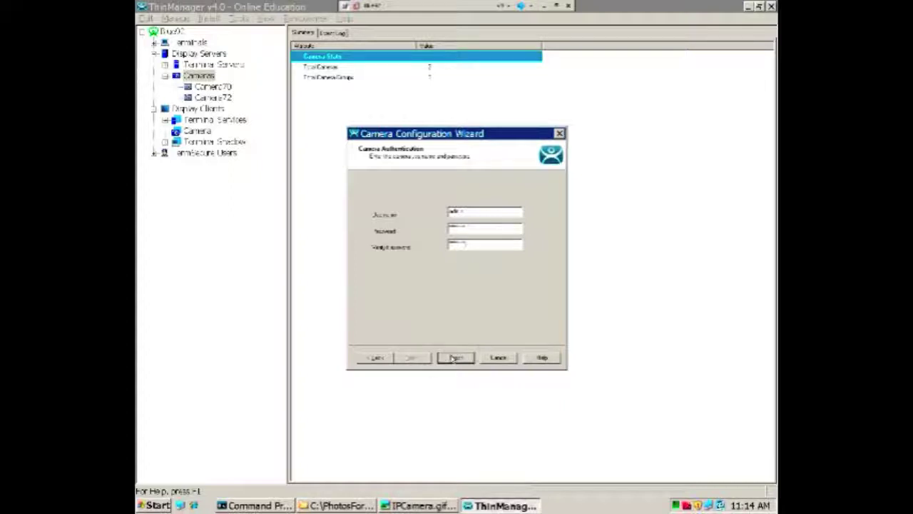
click(456, 357)
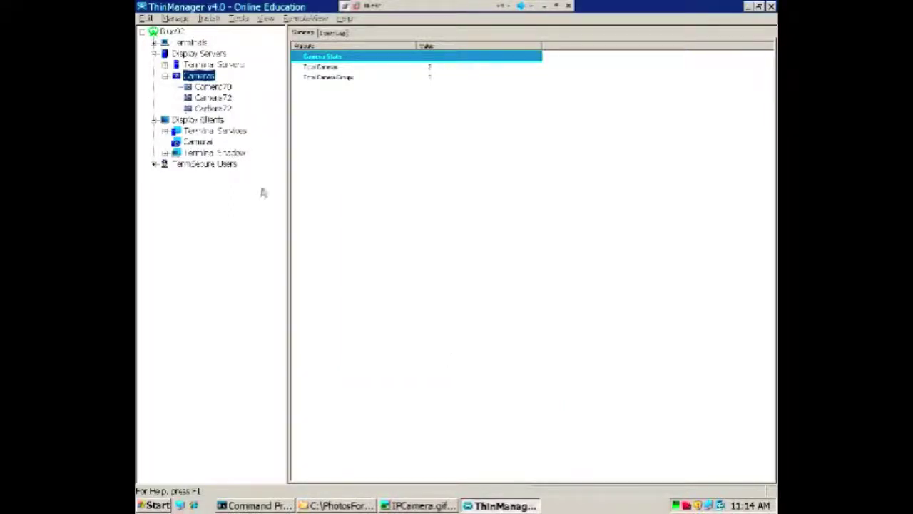
- Pick a new make and model for Camera71 in its configuration wizard and save
click(214, 109)
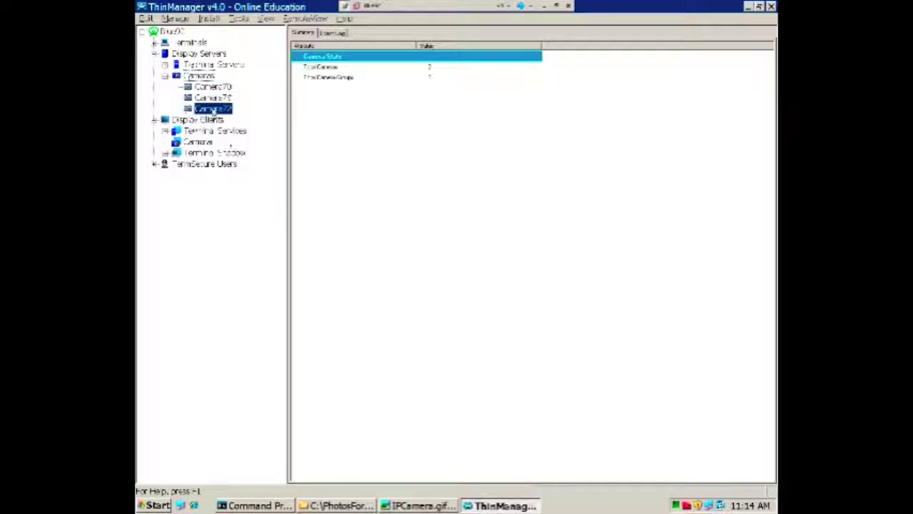
double_click(213, 98)
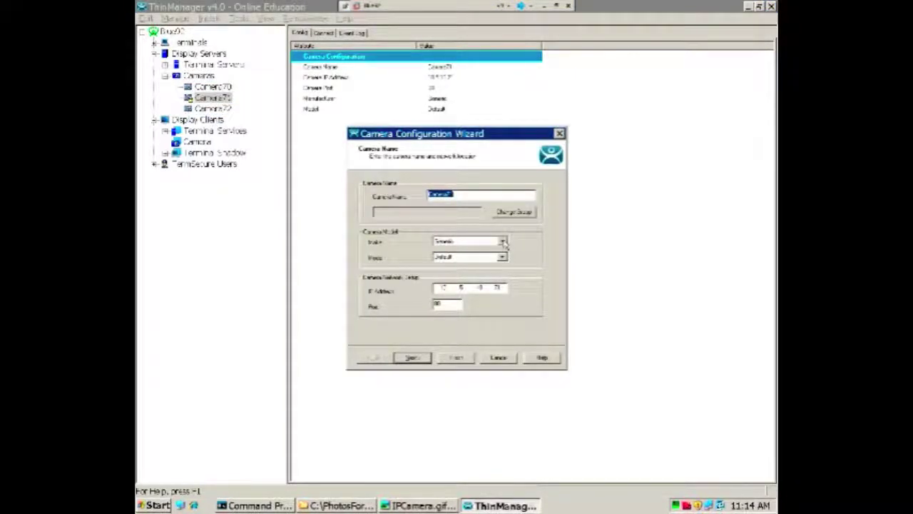
click(502, 242)
click(467, 269)
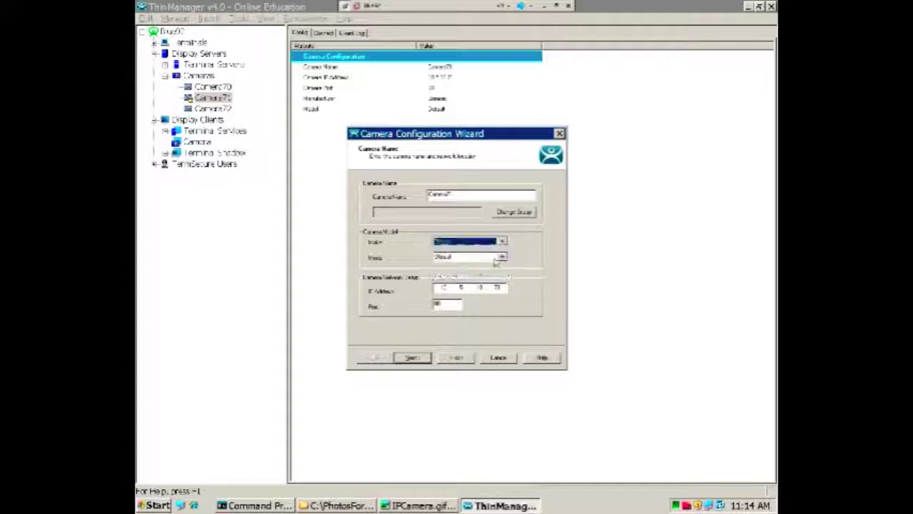
click(502, 257)
click(467, 269)
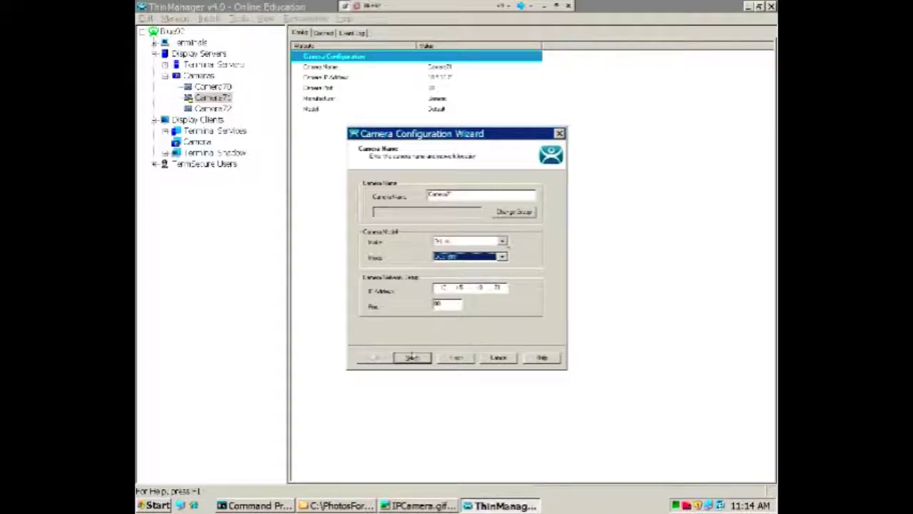
click(456, 357)
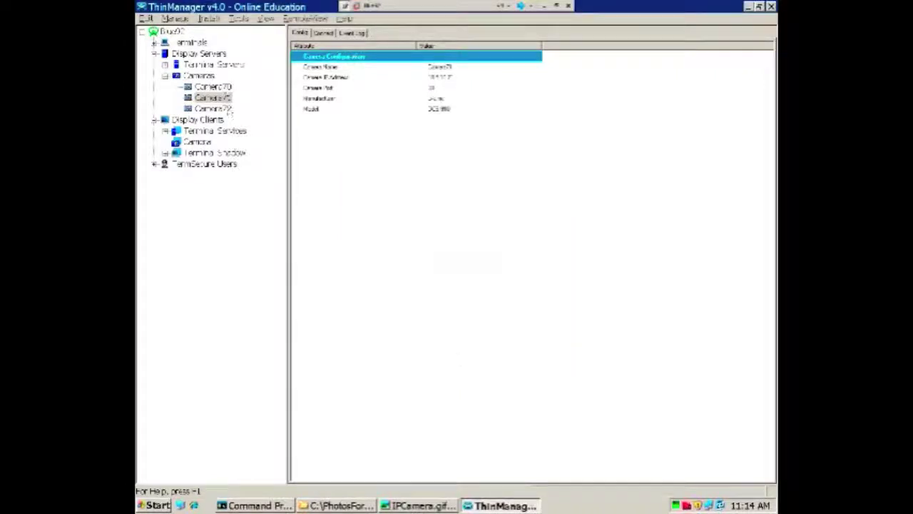
- Step through Camera72's Camera Configuration Wizard pages without changes and finish it
click(211, 108)
double_click(211, 108)
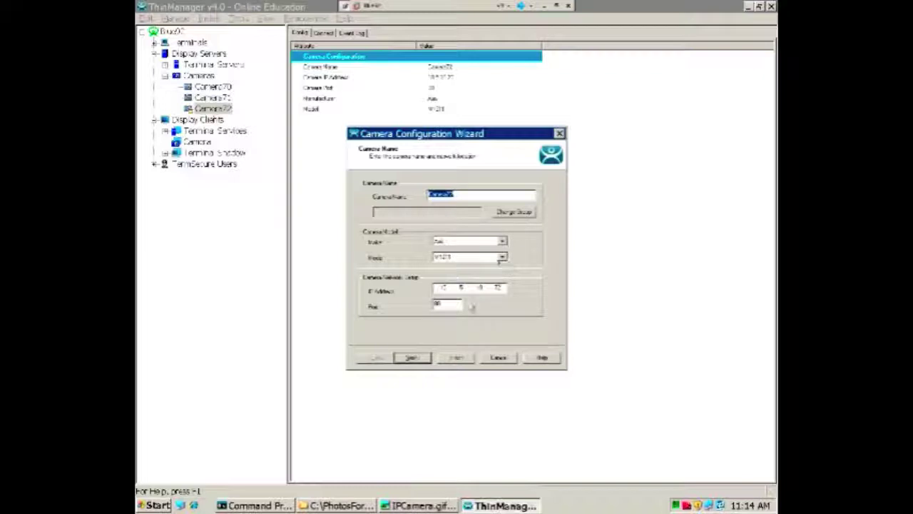
click(412, 356)
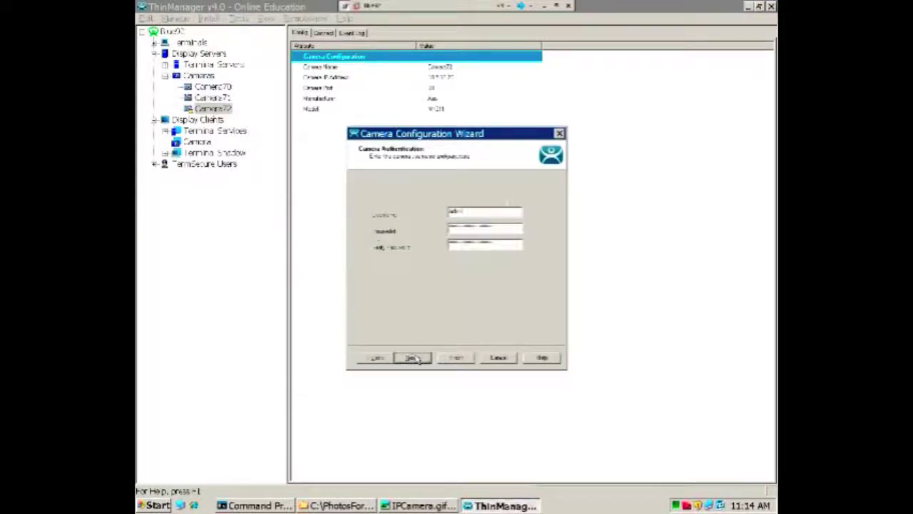
click(411, 357)
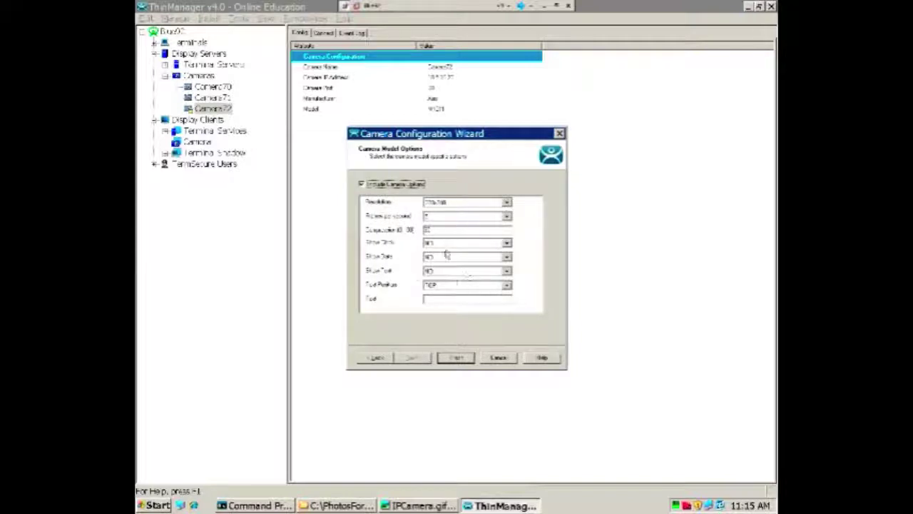
click(454, 355)
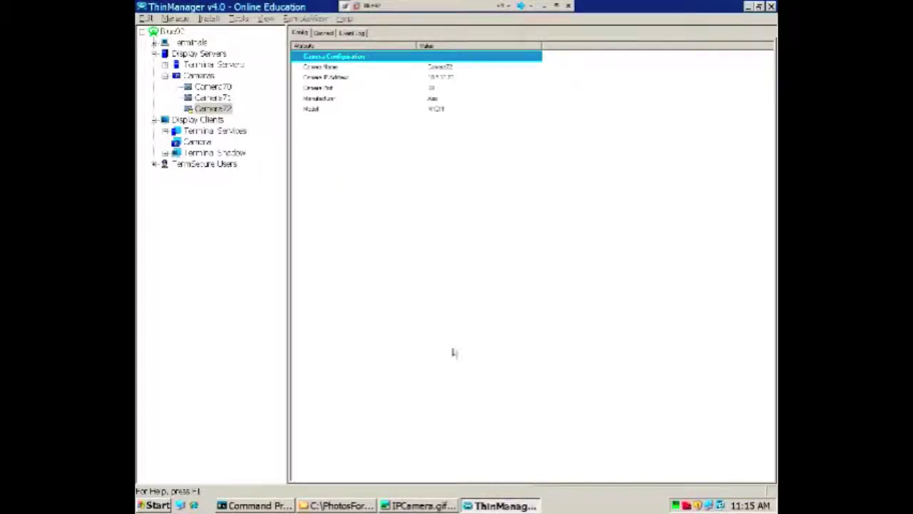
- Check live video from Camera70 and Camera71 on the Connect tab, then return to Camera71's Config tab
click(211, 98)
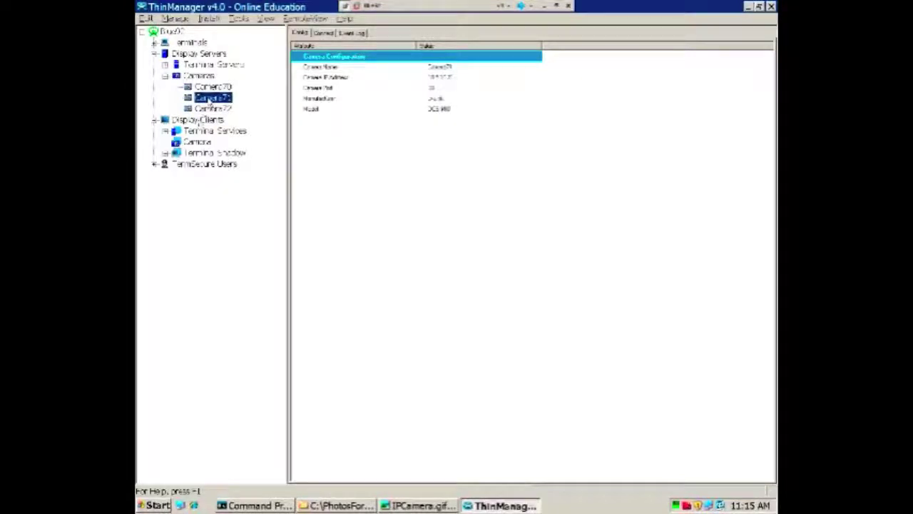
click(212, 87)
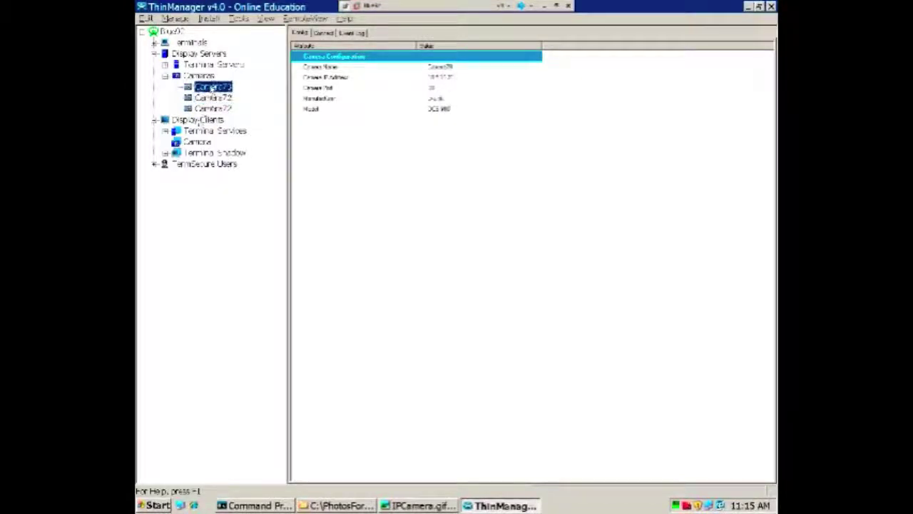
click(324, 34)
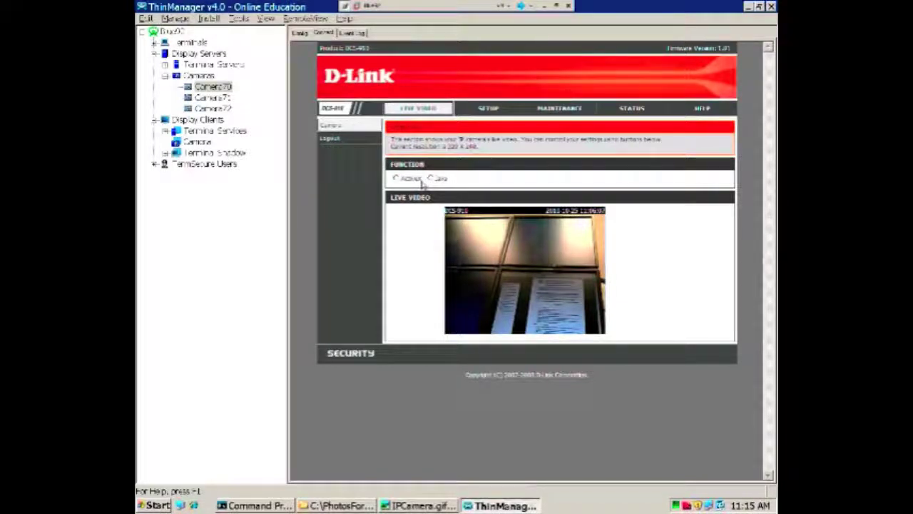
click(214, 98)
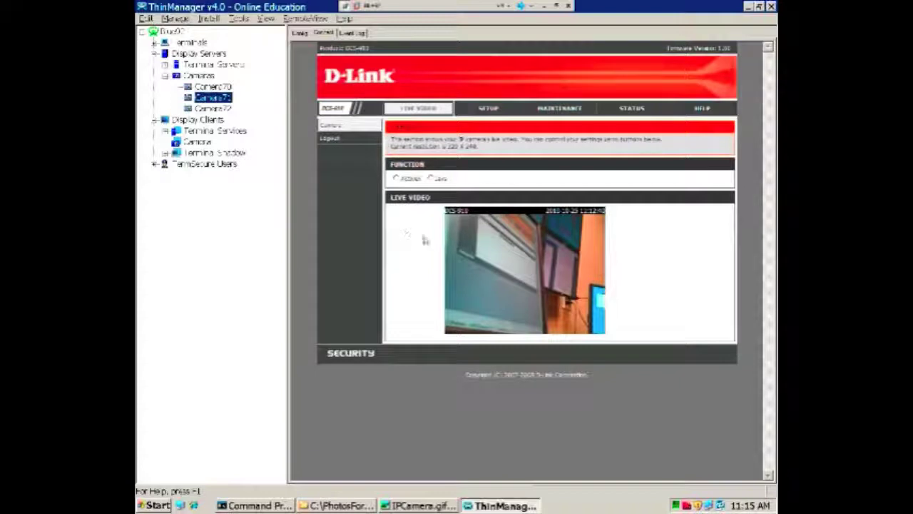
click(299, 33)
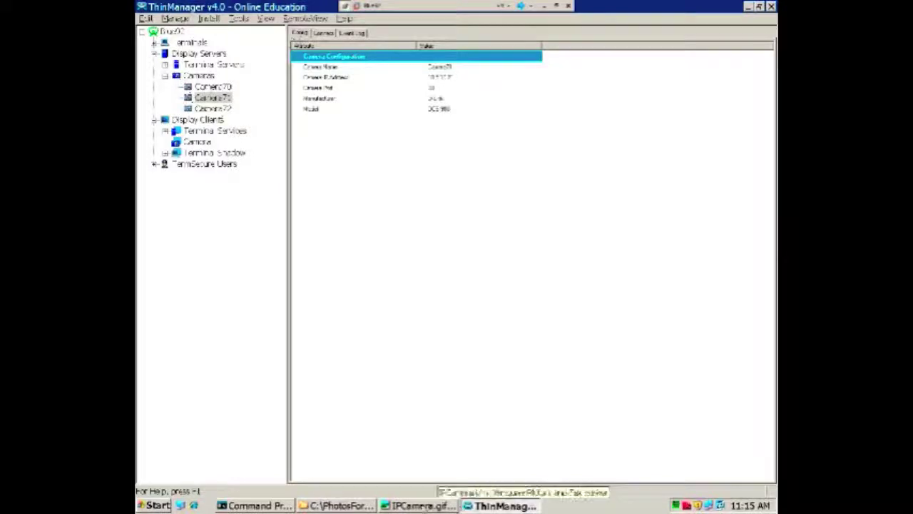
click(421, 505)
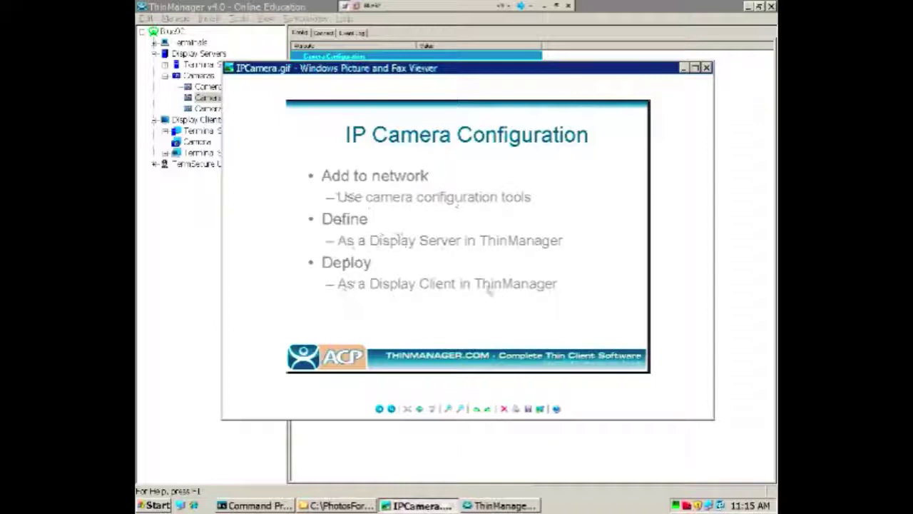
click(208, 218)
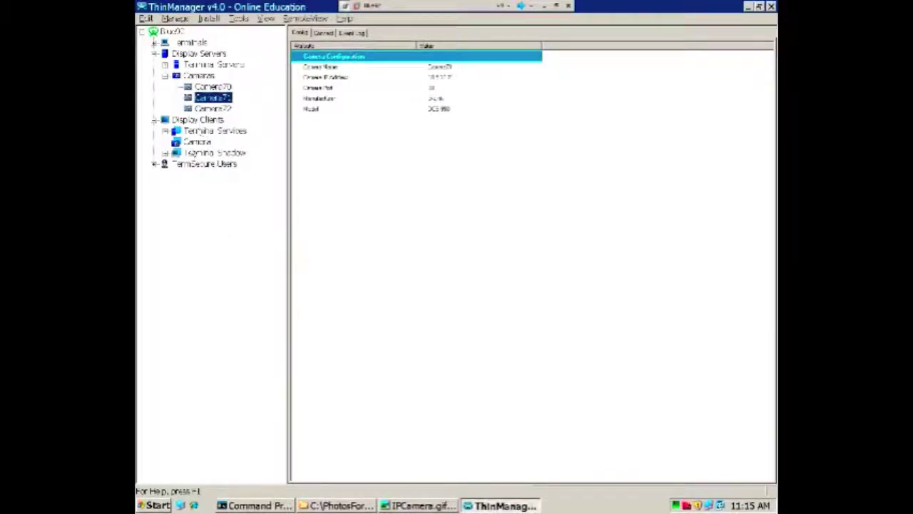
click(192, 144)
- Add a new camera display client named 'Cam' with MultiMonitor enabled
right_click(192, 147)
click(222, 151)
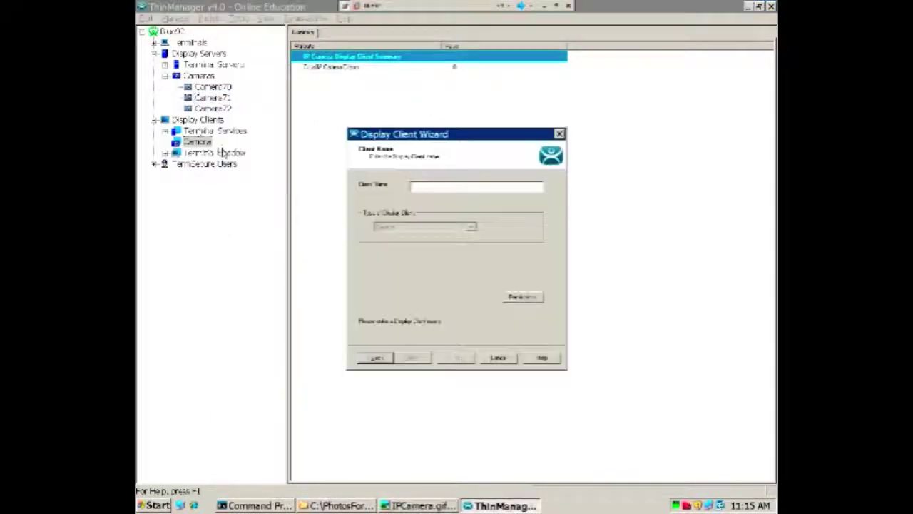
text(CameraA)
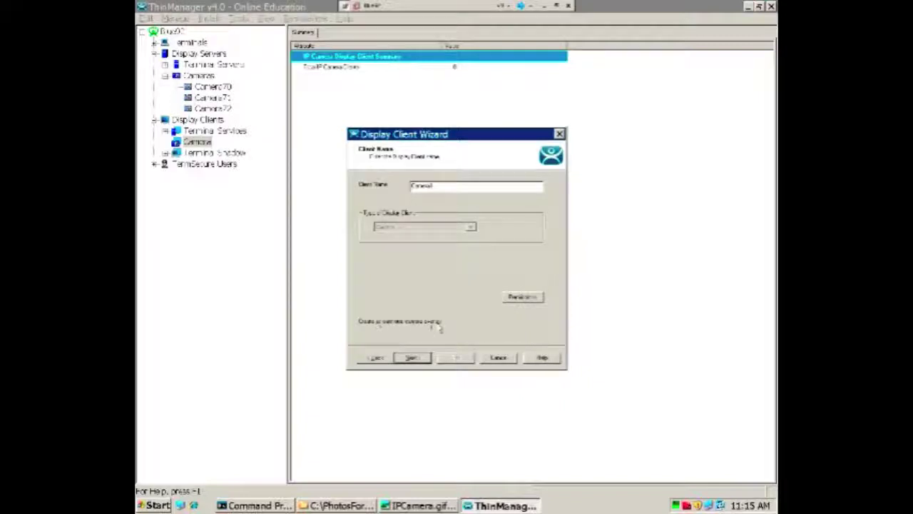
click(416, 359)
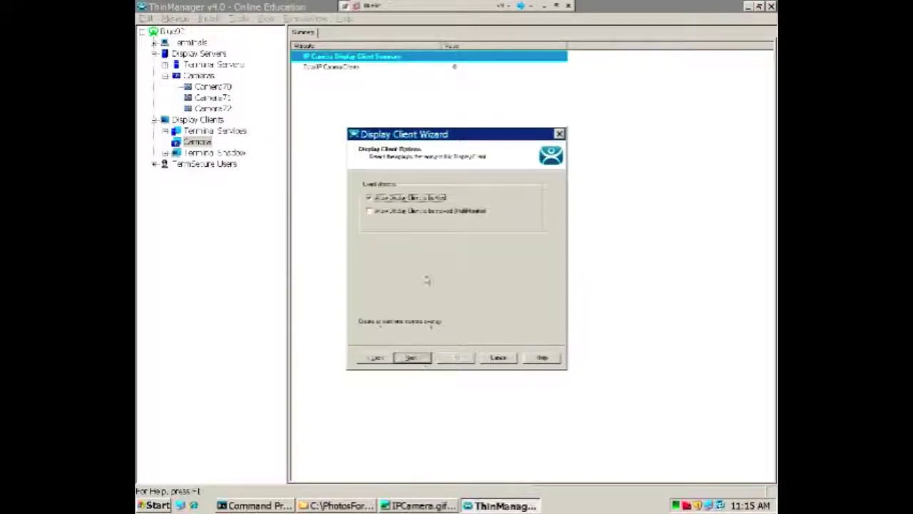
click(408, 213)
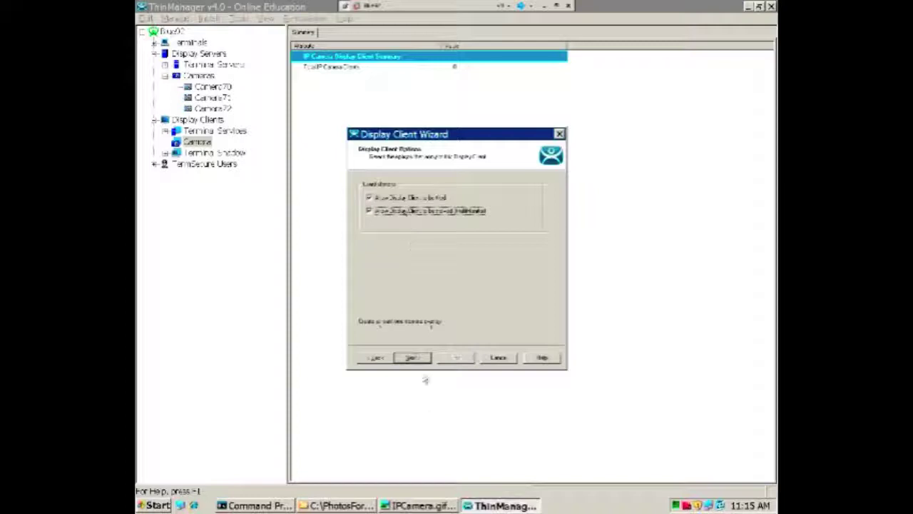
click(421, 358)
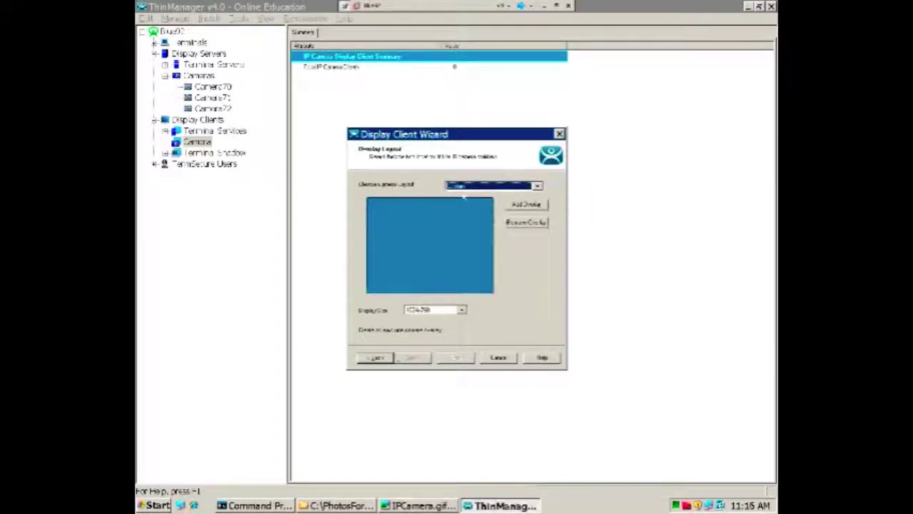
click(526, 206)
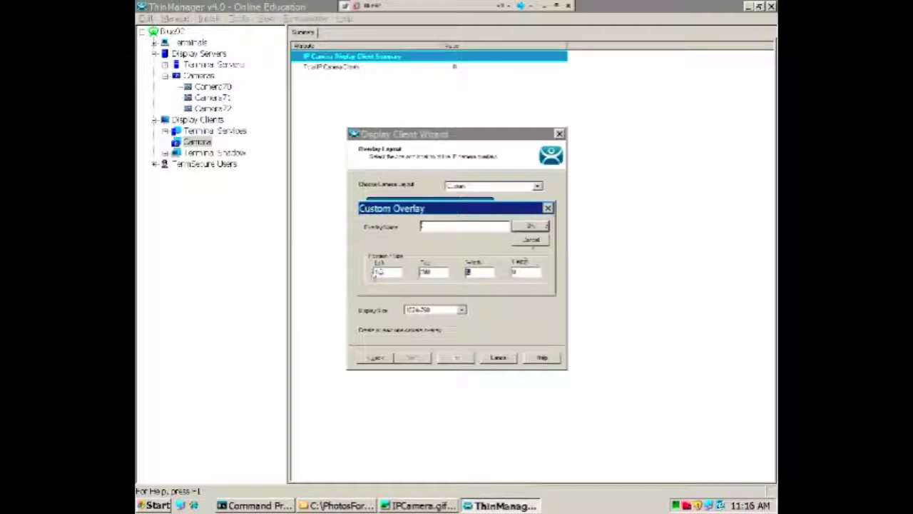
text(128)
key(BackSpace)
key(BackSpace)
key(BackSpace)
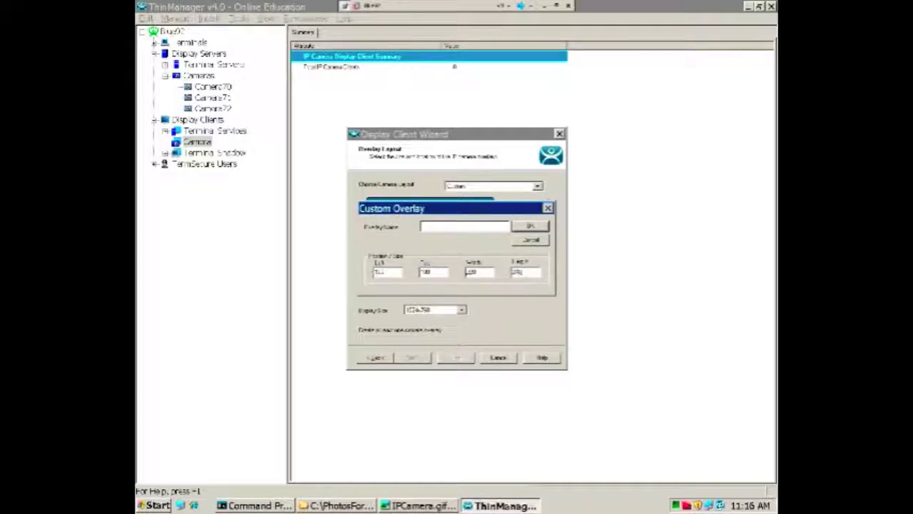
click(493, 227)
click(530, 225)
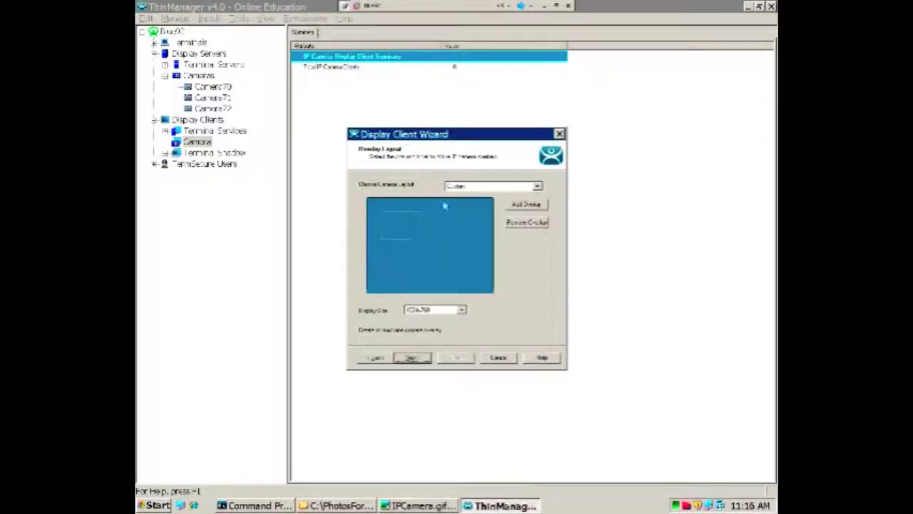
click(512, 223)
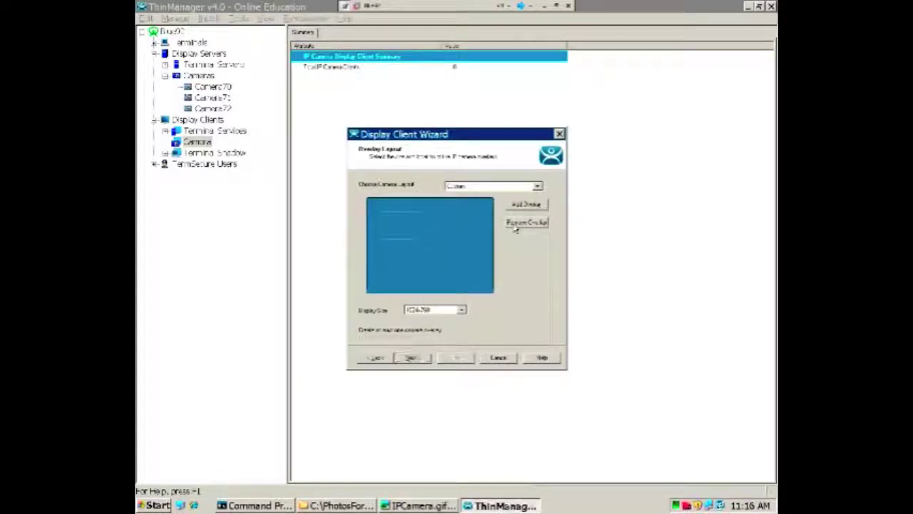
click(415, 212)
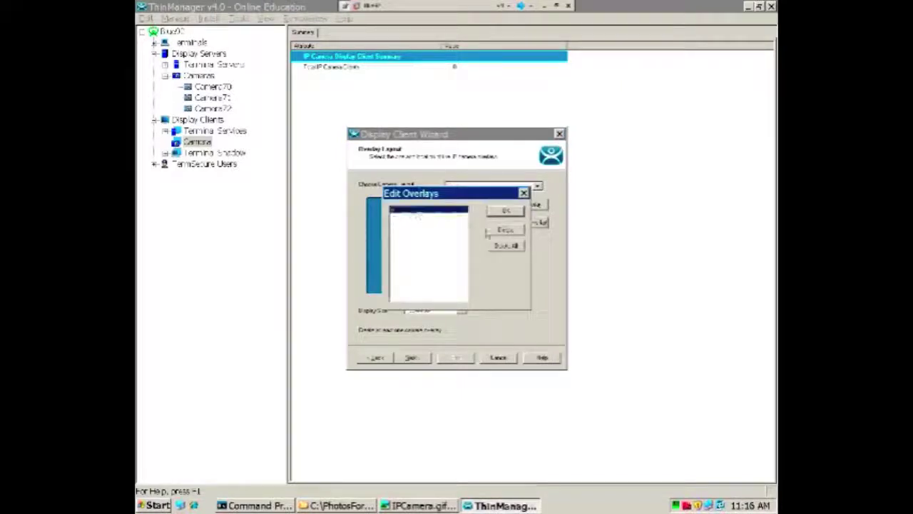
click(504, 231)
- Close the overlay editor and try a couple of preset camera layouts
click(506, 212)
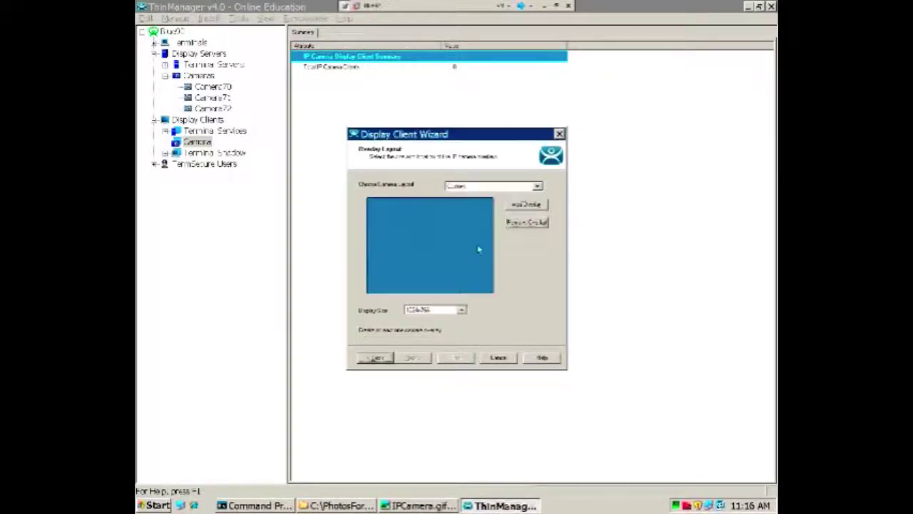
click(538, 186)
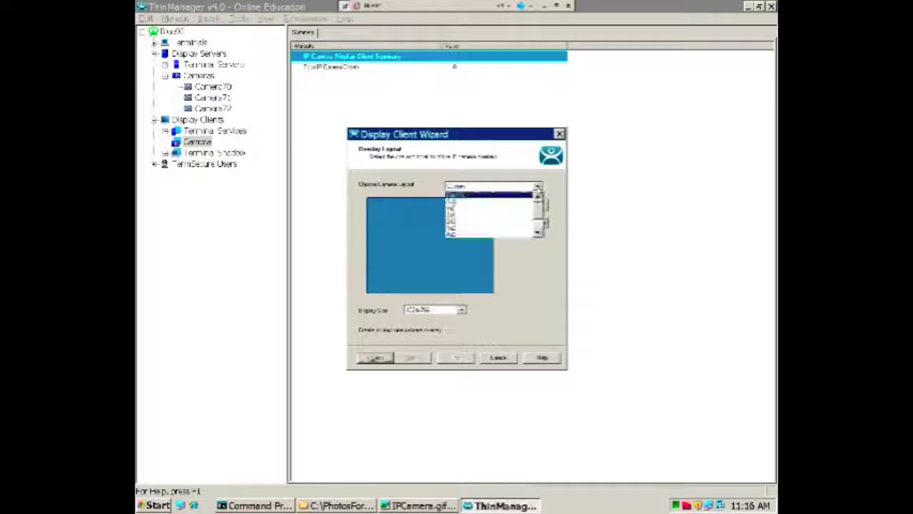
click(468, 207)
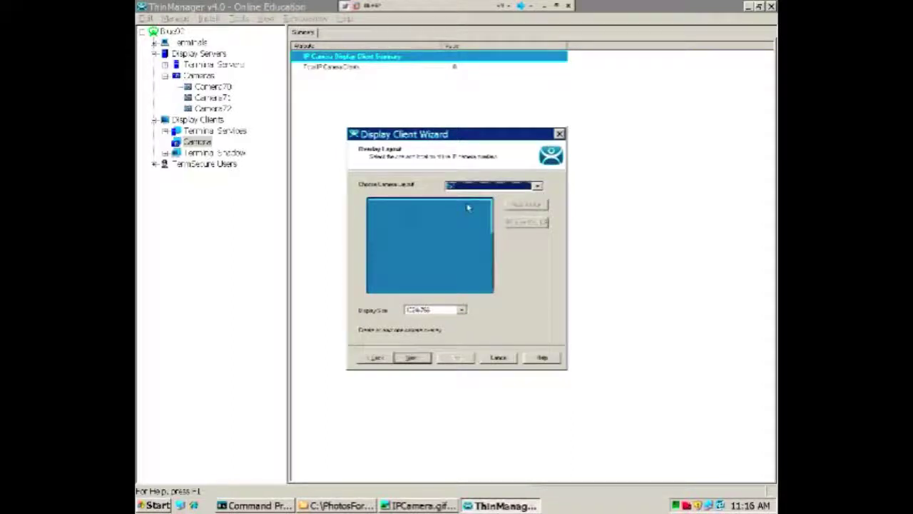
click(538, 186)
click(492, 200)
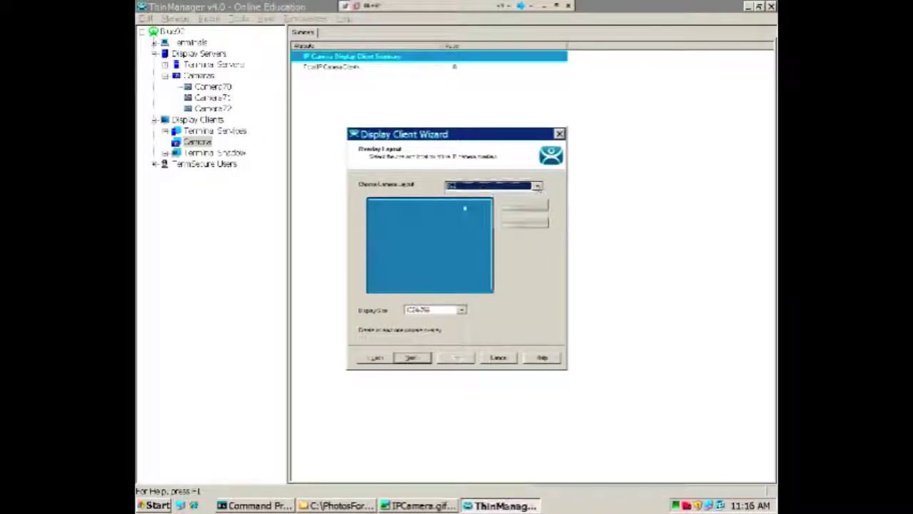
- Try another layout and the 4x2 grid, then settle on the single-pane 1024x768 layout
click(538, 186)
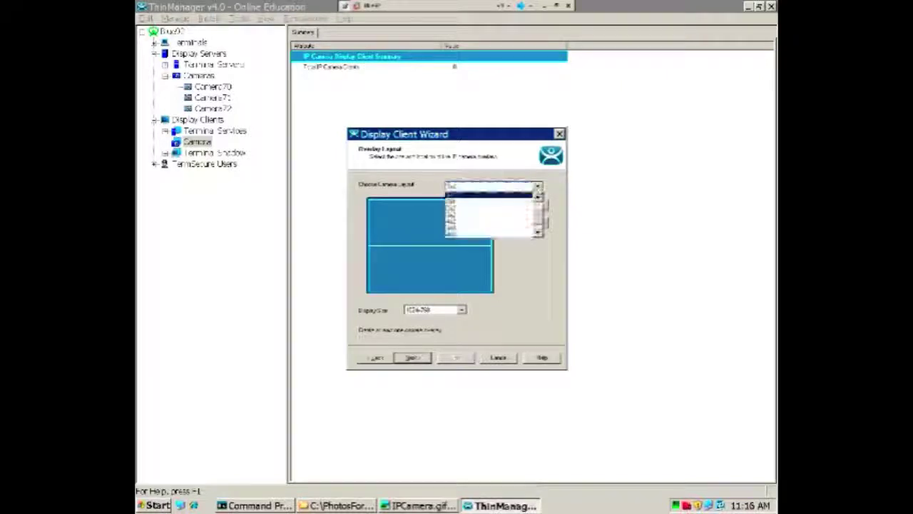
click(531, 199)
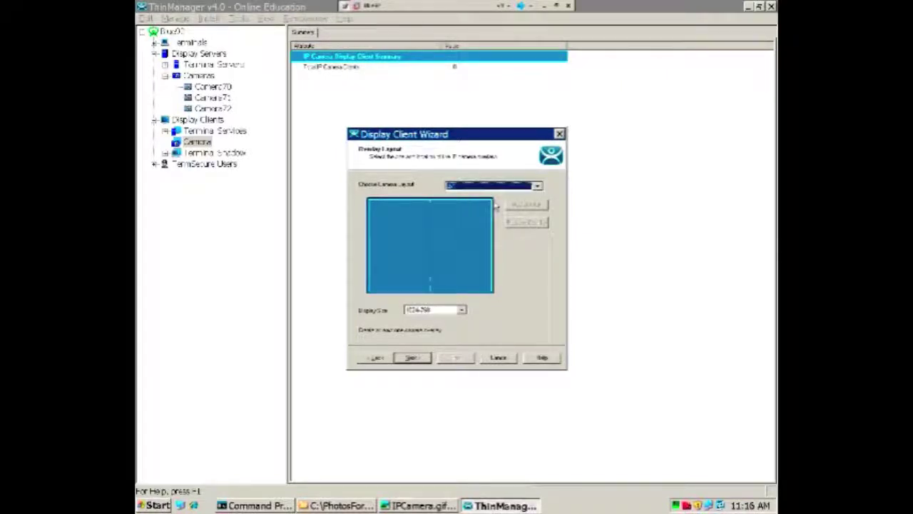
click(491, 186)
click(473, 221)
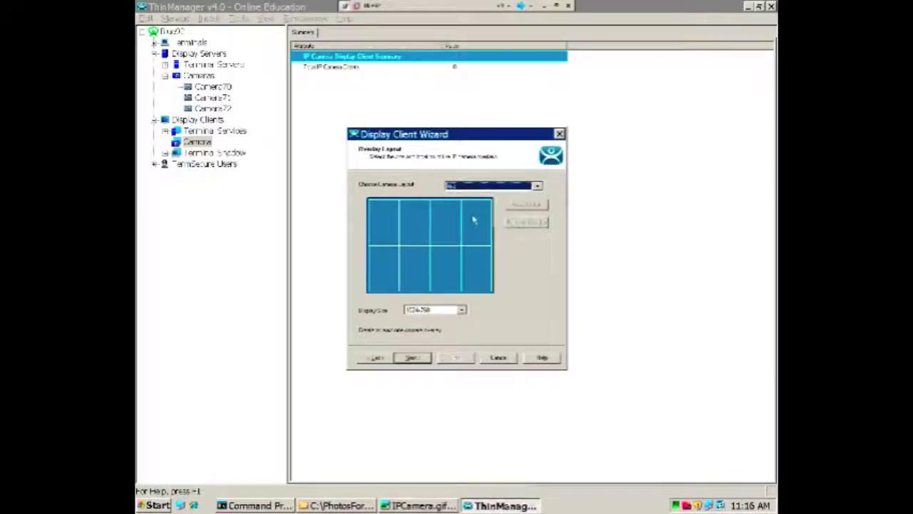
click(538, 186)
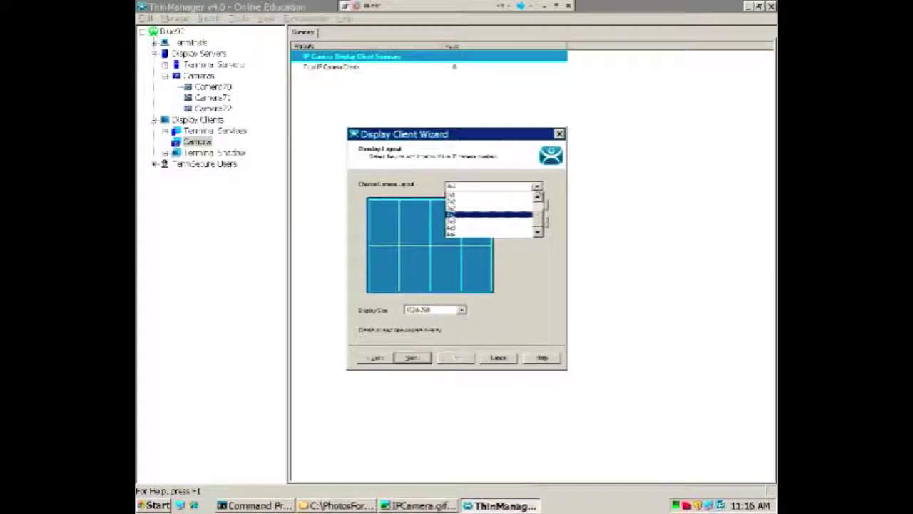
click(465, 204)
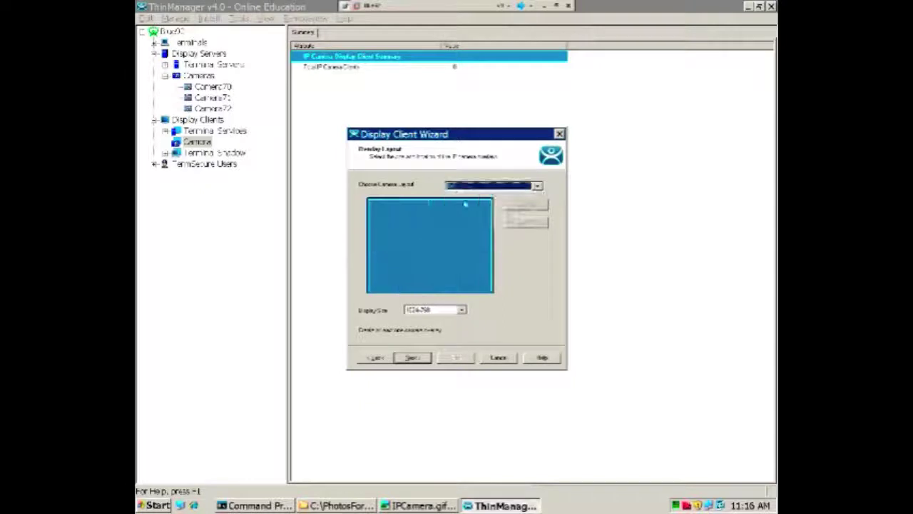
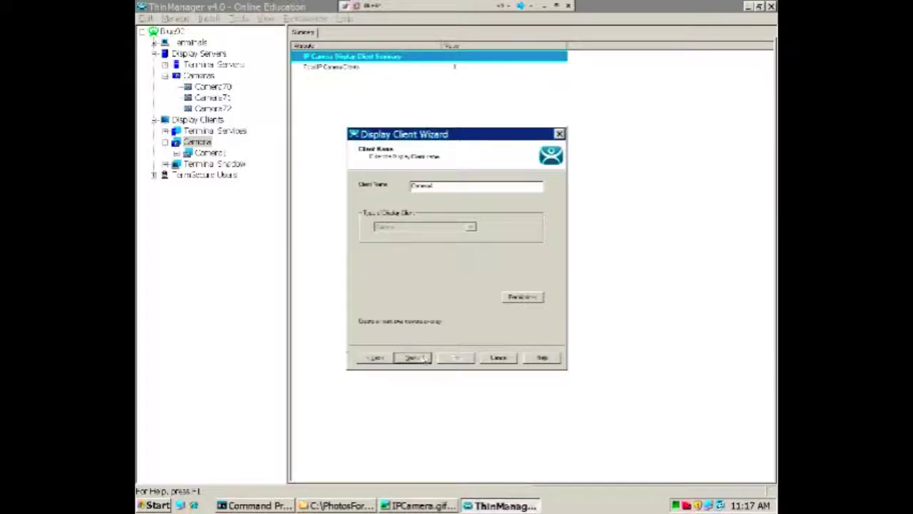
- Enable the second Allow Display Clients option in the camera display client wizard
key(Return)
click(423, 210)
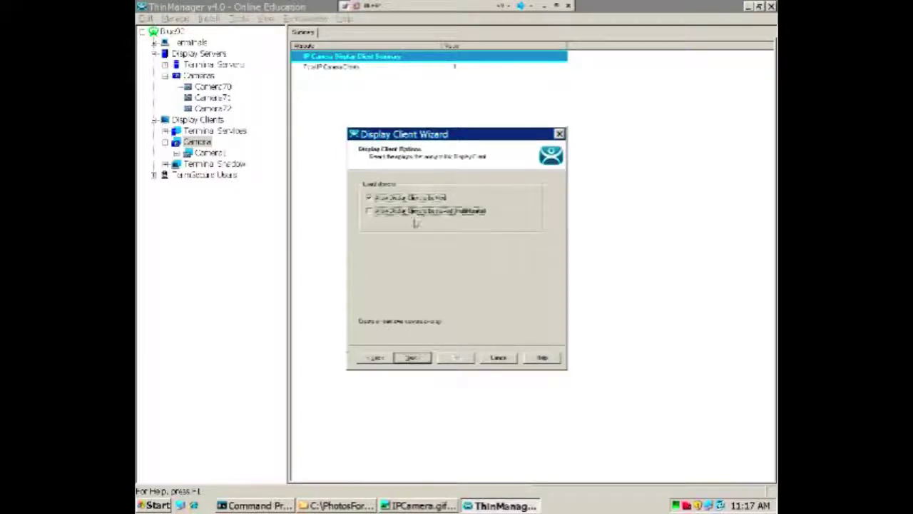
click(413, 357)
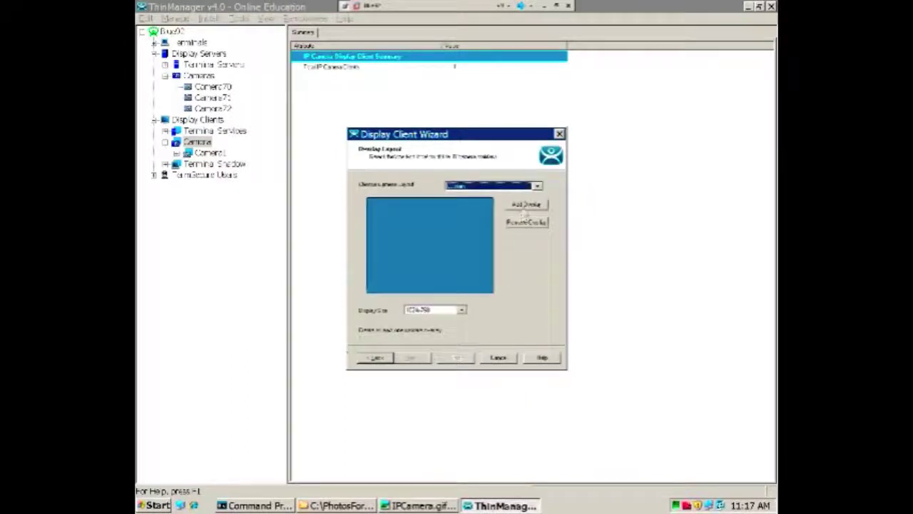
- Choose a split camera layout and divide the top pane to form a 2x2 grid
click(537, 187)
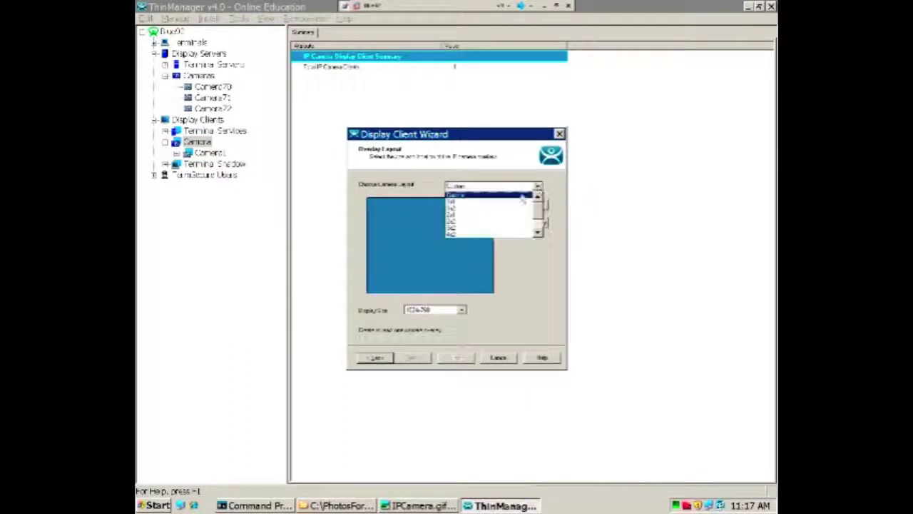
click(497, 224)
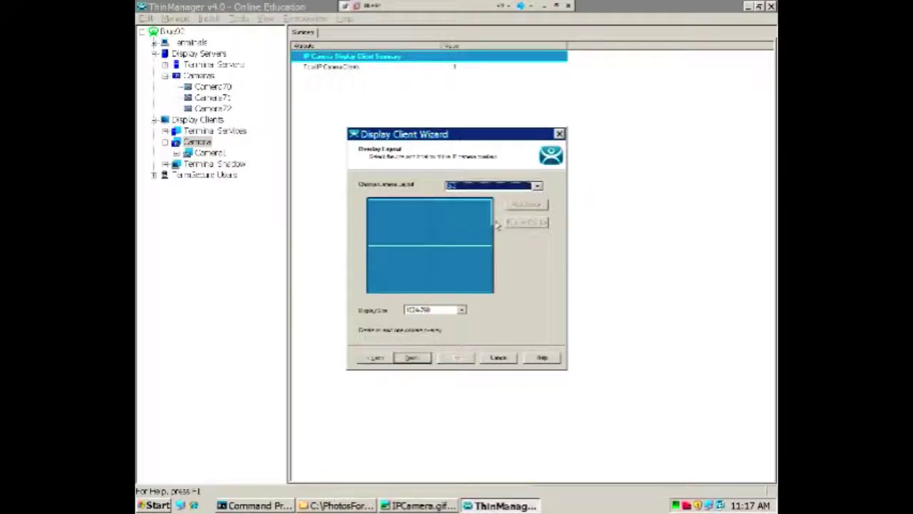
click(420, 229)
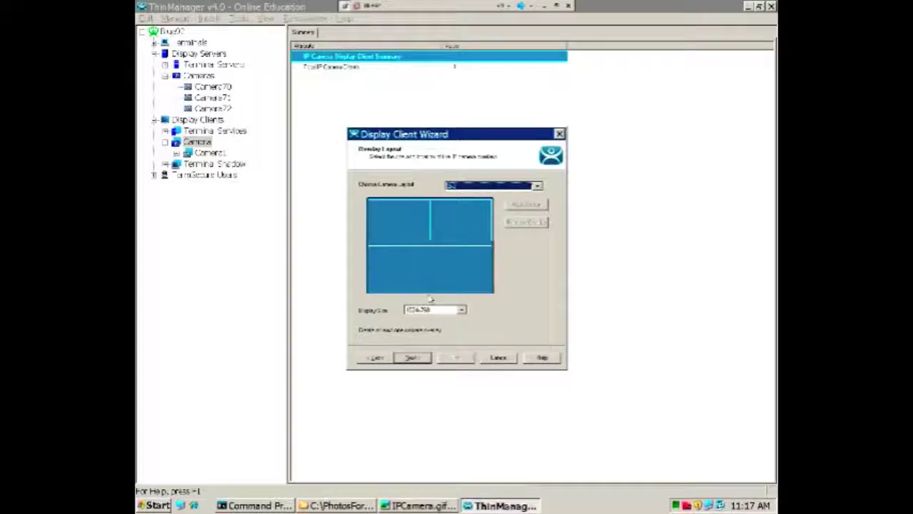
click(414, 358)
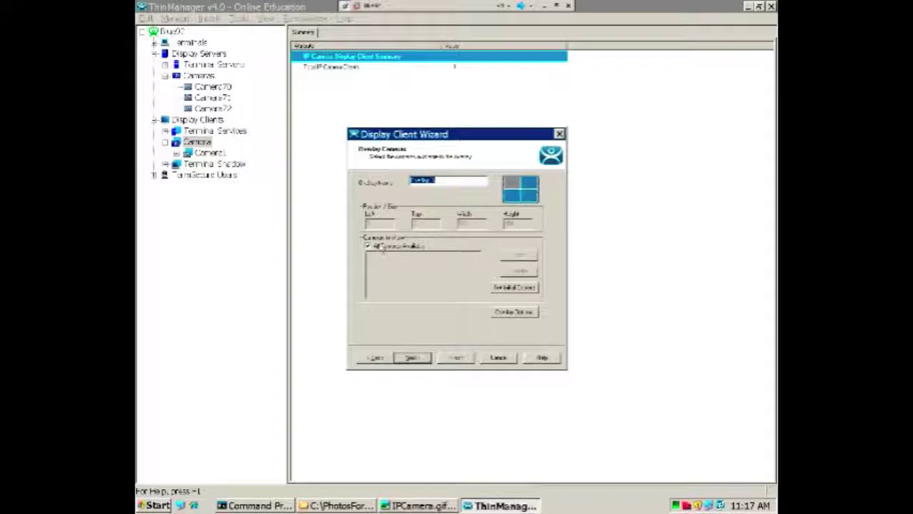
- Restrict the first overlay pane to Camera70 instead of all cameras
click(378, 247)
click(519, 255)
double_click(418, 187)
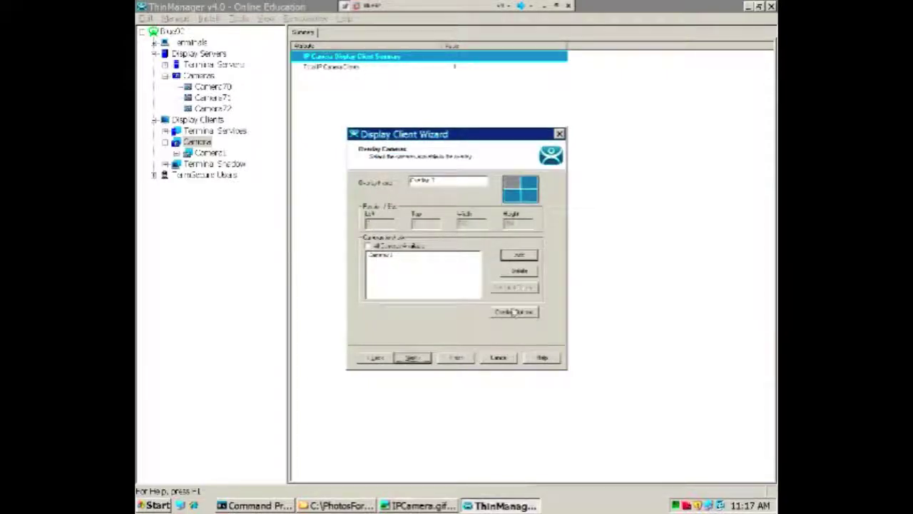
click(512, 183)
click(512, 183)
click(411, 357)
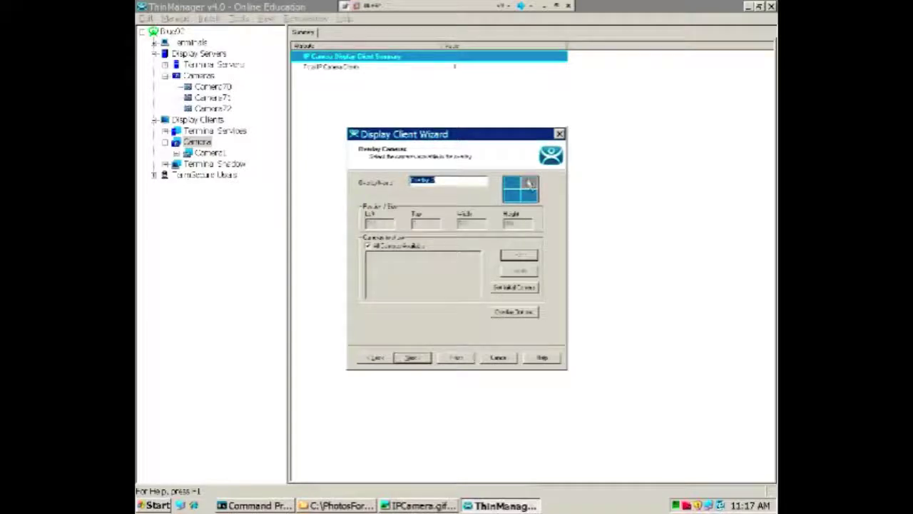
- Restrict the second overlay pane to a single added camera
click(368, 245)
click(516, 256)
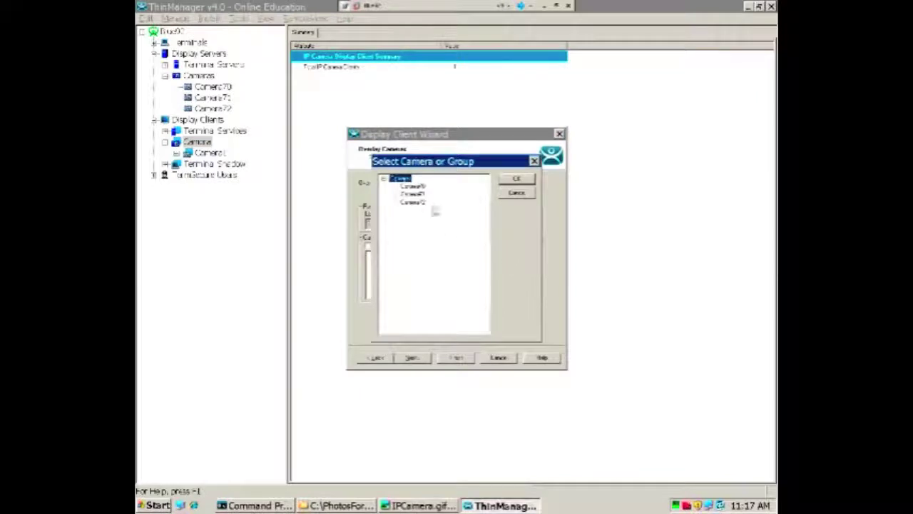
double_click(421, 202)
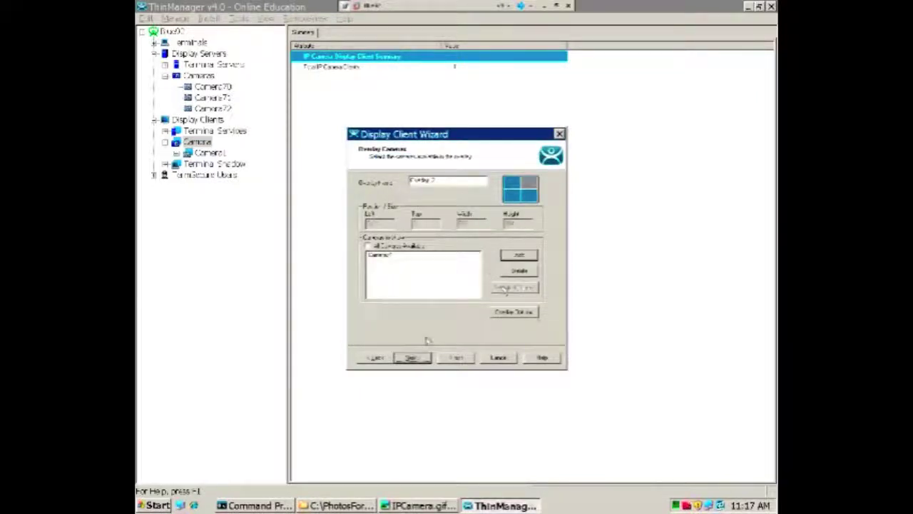
click(412, 357)
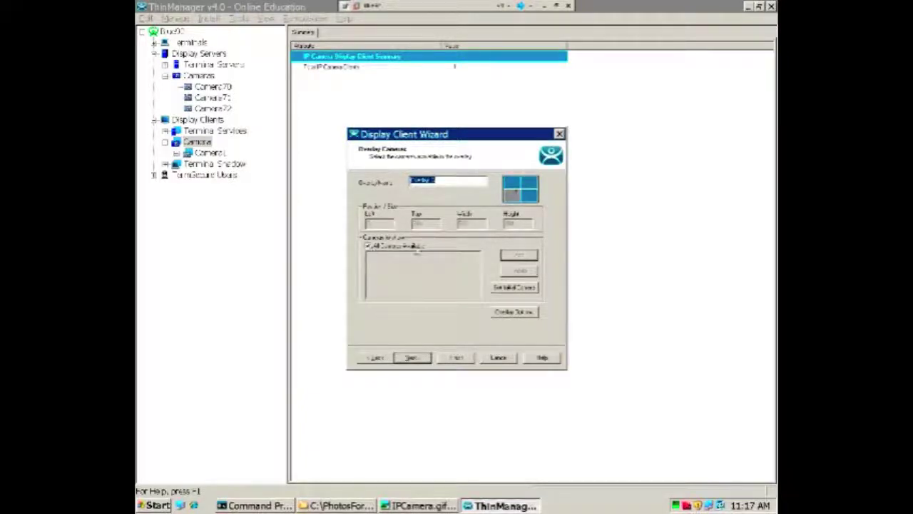
- Set initial cameras for the third and fourth overlay panes
click(510, 289)
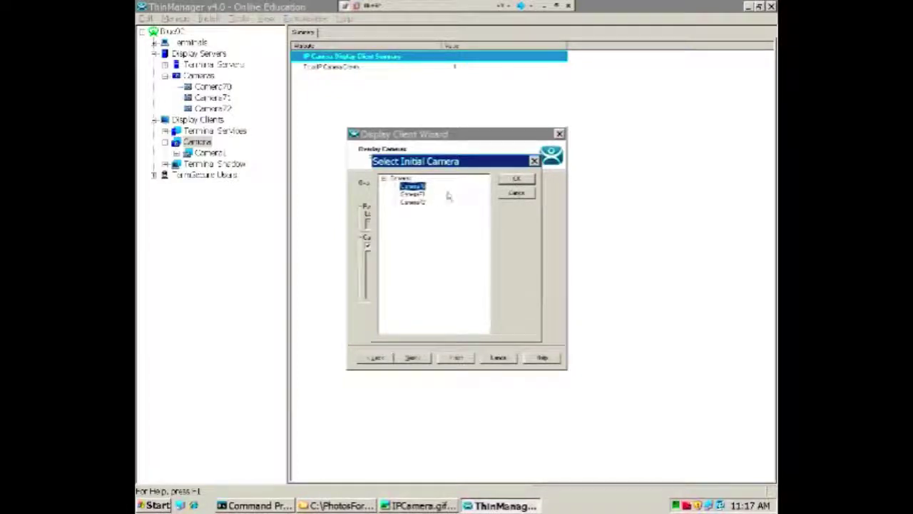
click(517, 179)
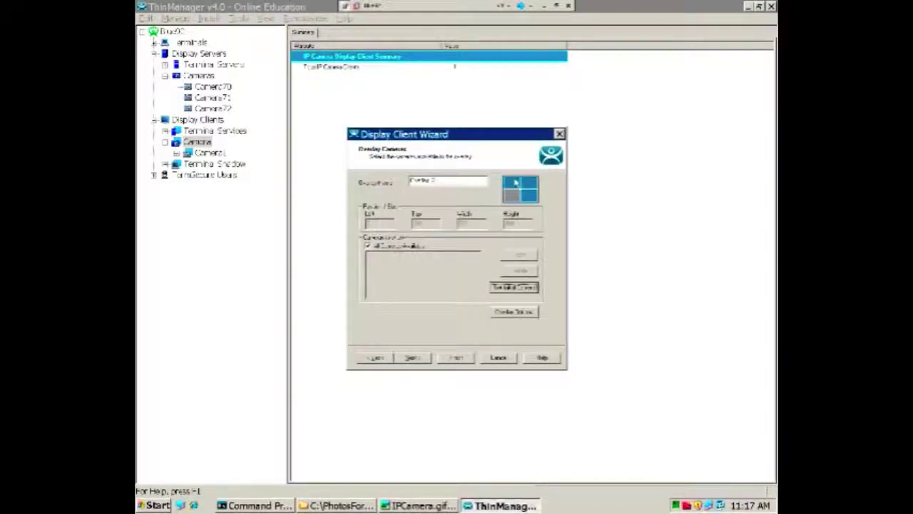
click(425, 356)
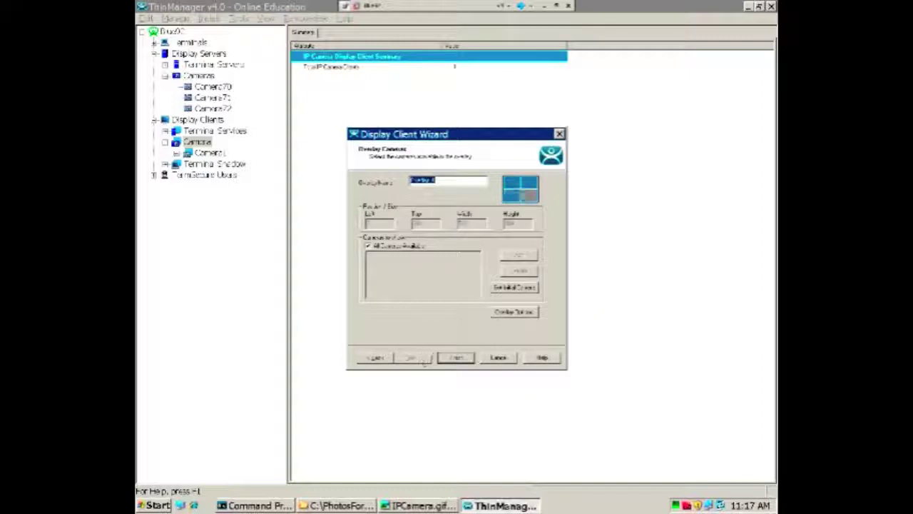
click(503, 288)
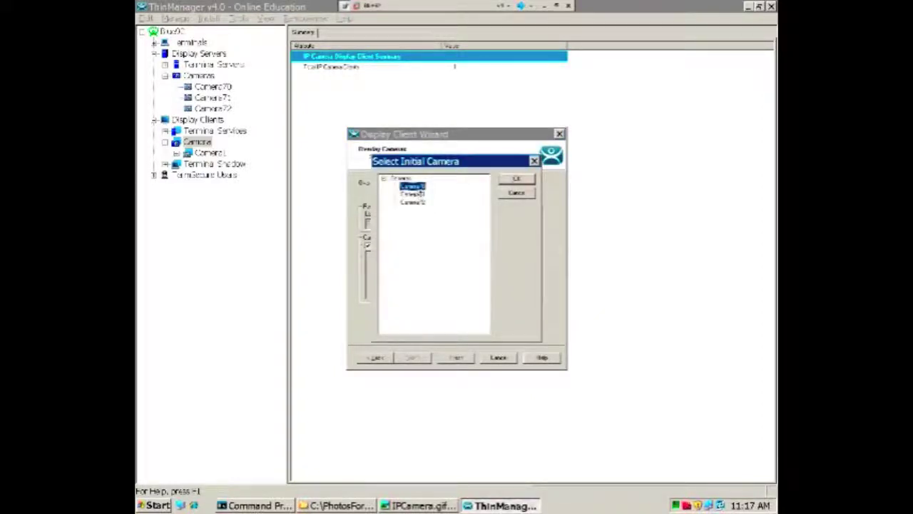
click(516, 179)
click(507, 312)
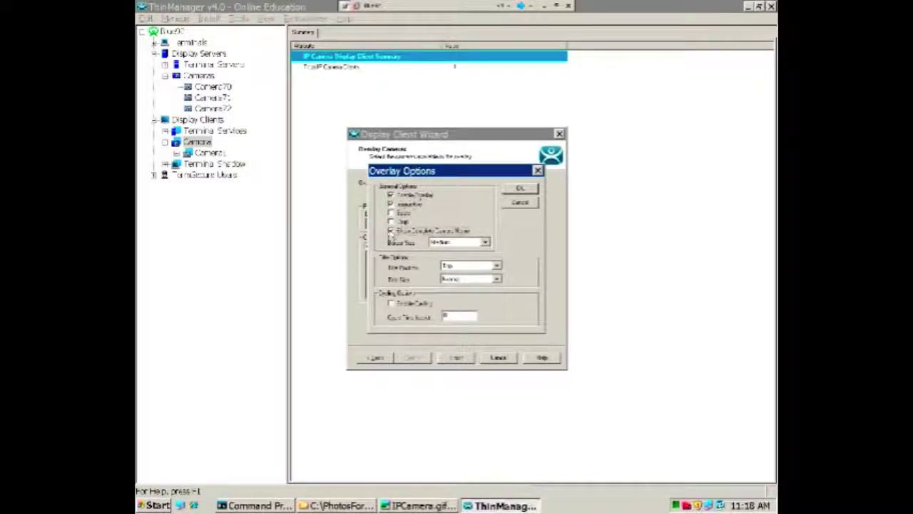
- Set a new button size and the largest title size, enable cycling, and finish Camera4
click(485, 242)
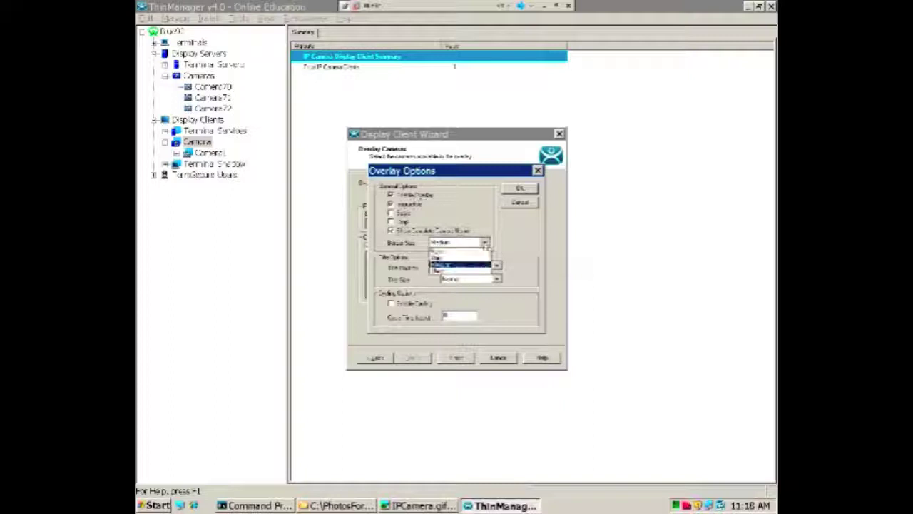
click(462, 266)
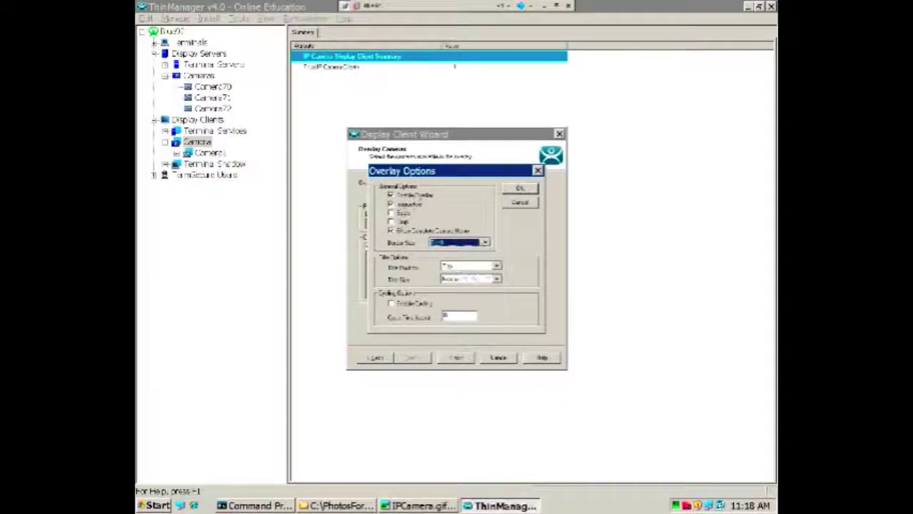
click(497, 279)
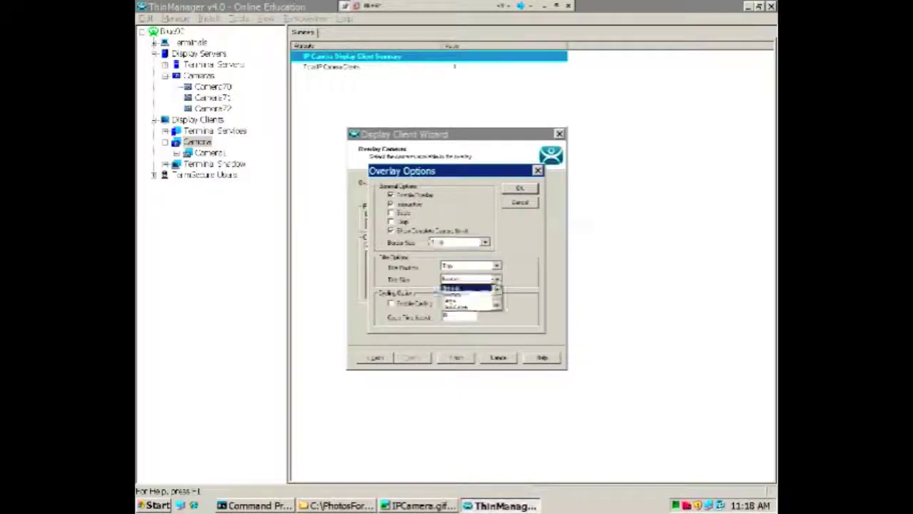
click(465, 307)
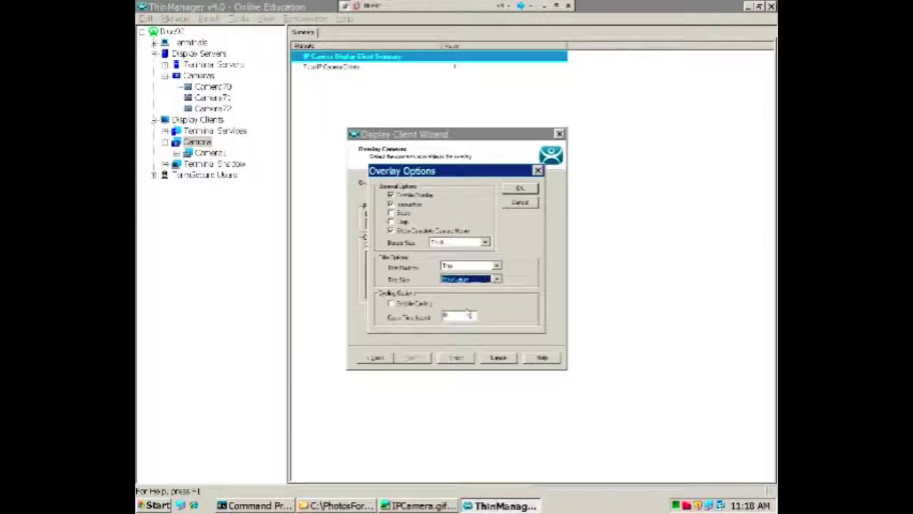
click(391, 303)
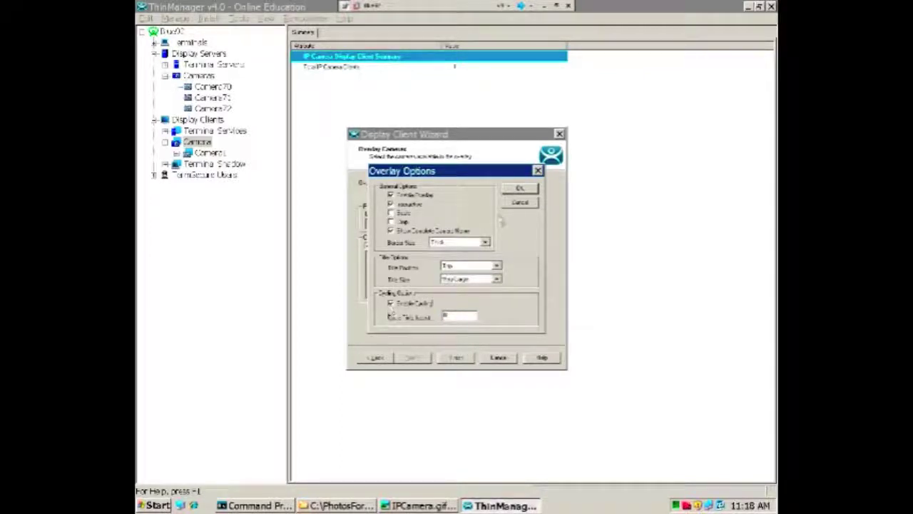
click(520, 189)
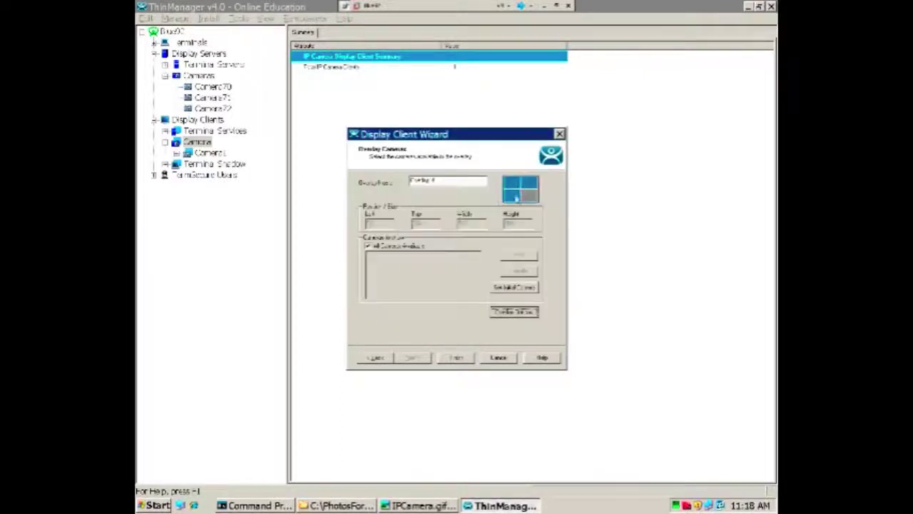
click(456, 357)
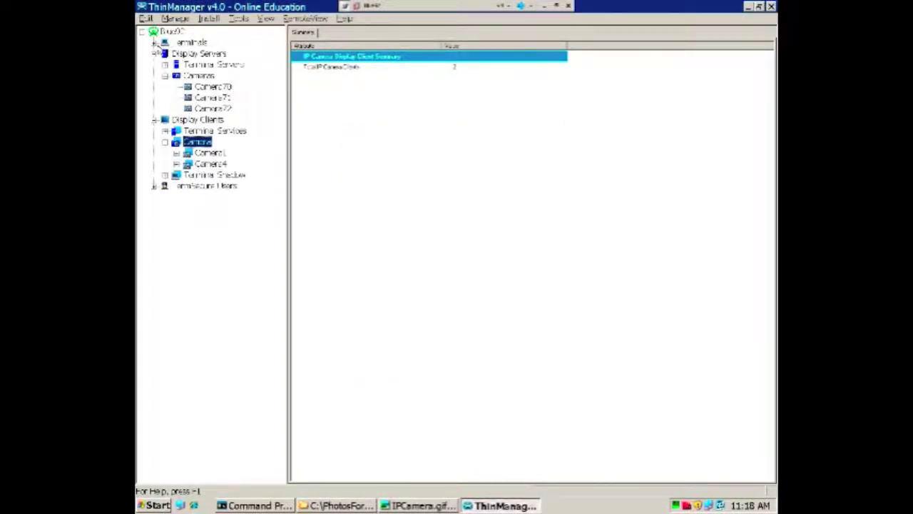
- Open the first terminal's configuration wizard at its Display Client Selection page
click(154, 43)
click(191, 54)
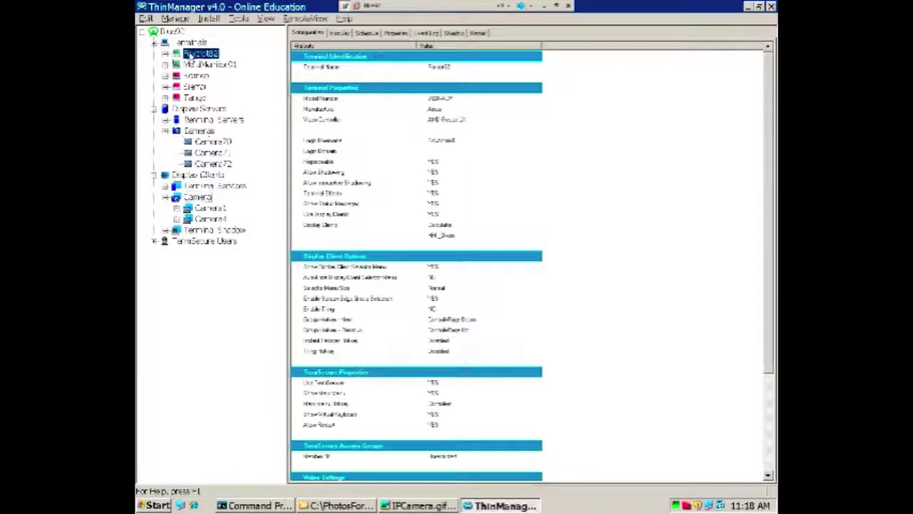
double_click(189, 53)
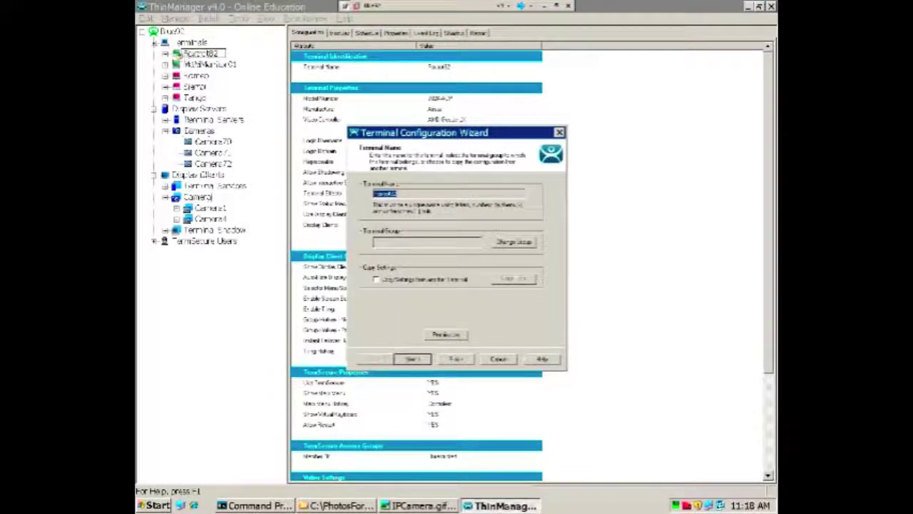
click(414, 359)
click(414, 358)
click(414, 358)
click(413, 359)
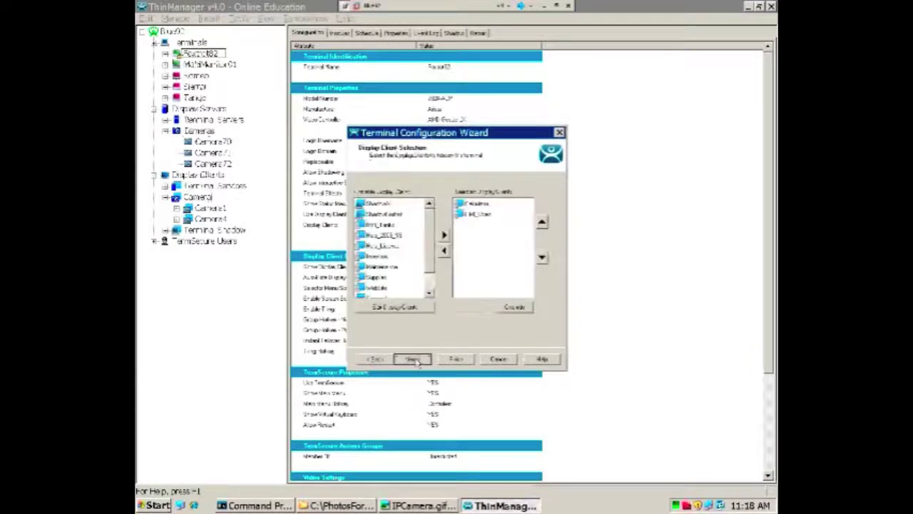
- Move Camera1 and Camera4 into the terminal's selected display clients and finish
scroll(429, 264, down, 1)
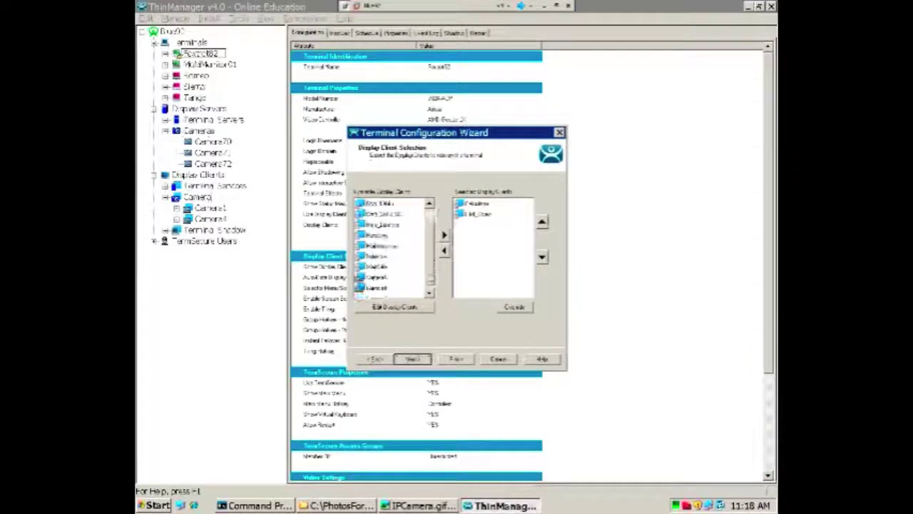
click(376, 277)
double_click(377, 278)
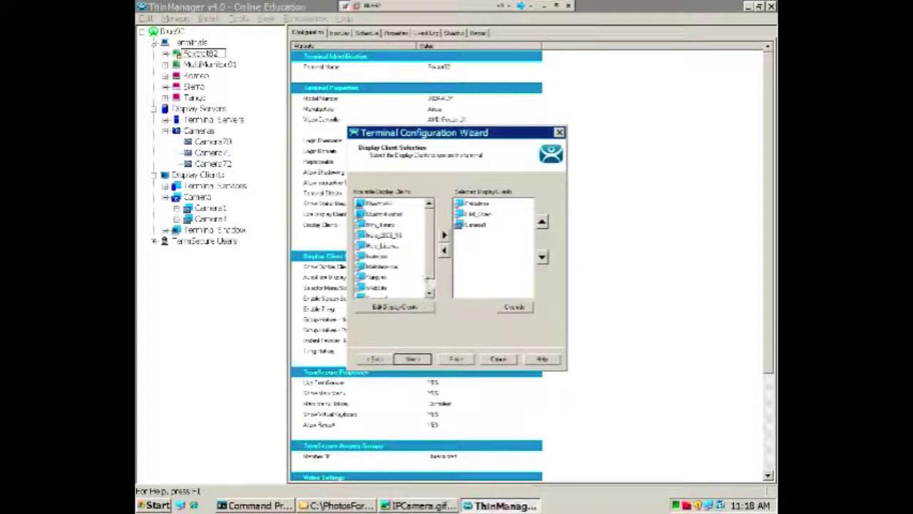
scroll(428, 270, down, 1)
click(378, 288)
double_click(378, 288)
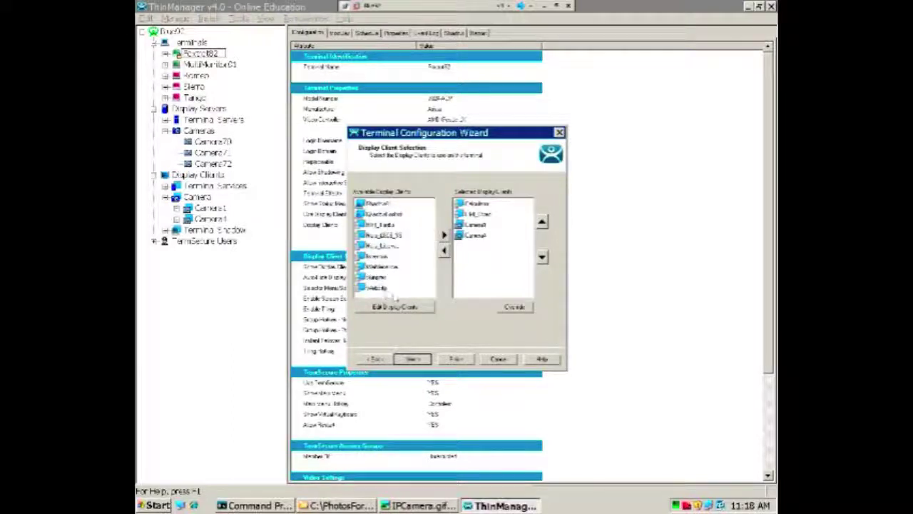
click(457, 359)
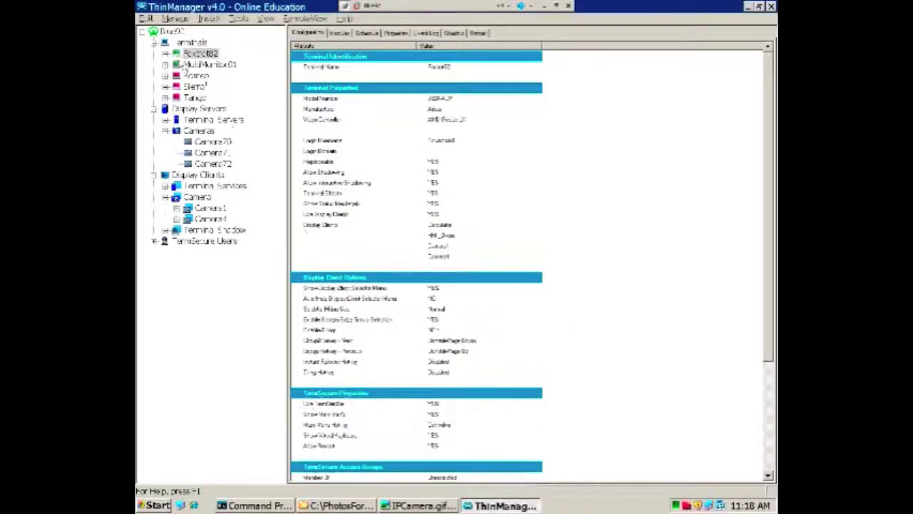
- Restart the terminal and expand it to list Calculator, HMI_Oven, Camera1 and Camera4
right_click(196, 54)
click(212, 104)
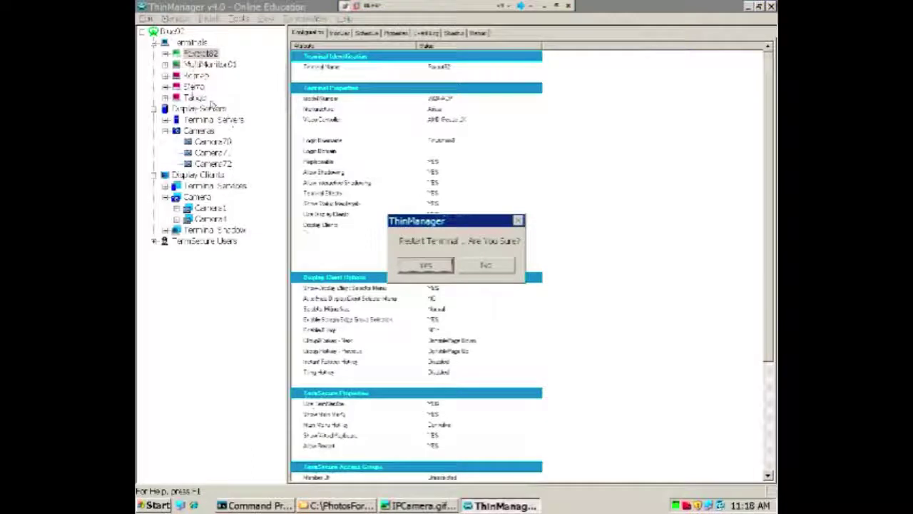
click(403, 261)
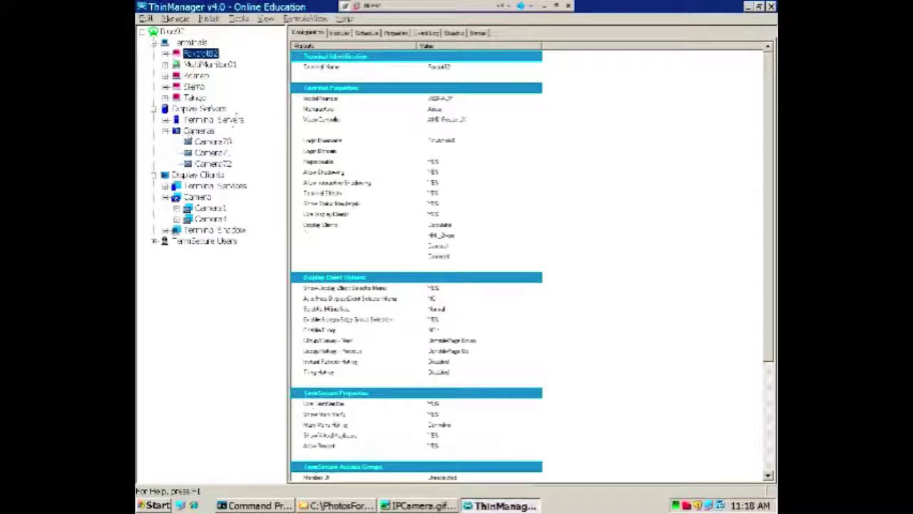
click(165, 55)
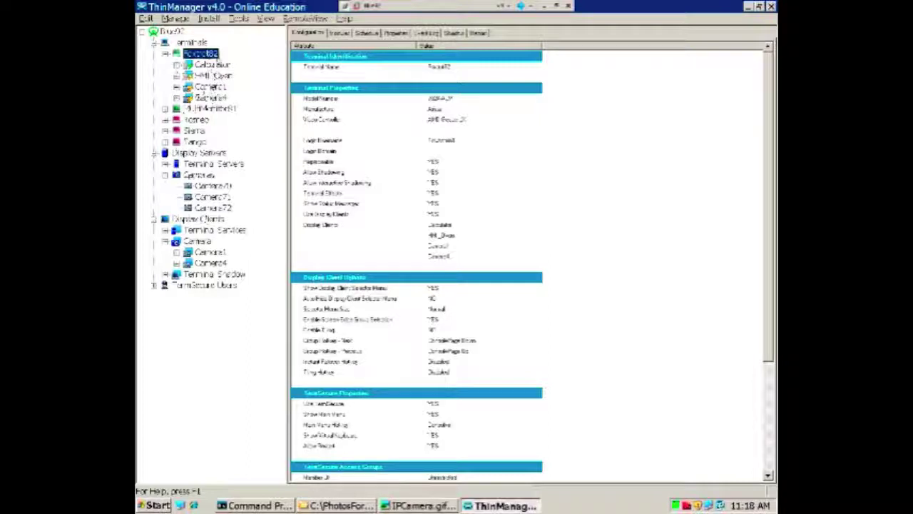
- Shadow the terminal and switch its display through HMI_Oven, Camera1 and back to Main Menu
click(455, 34)
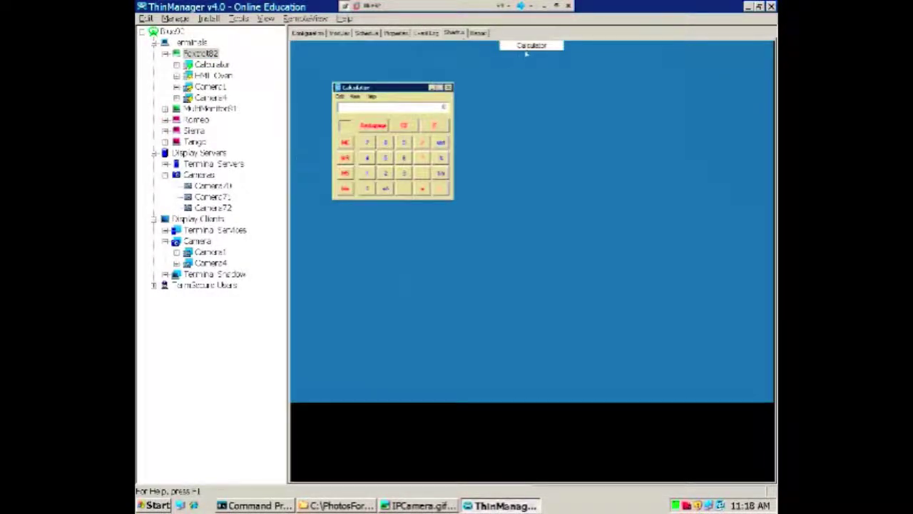
click(530, 47)
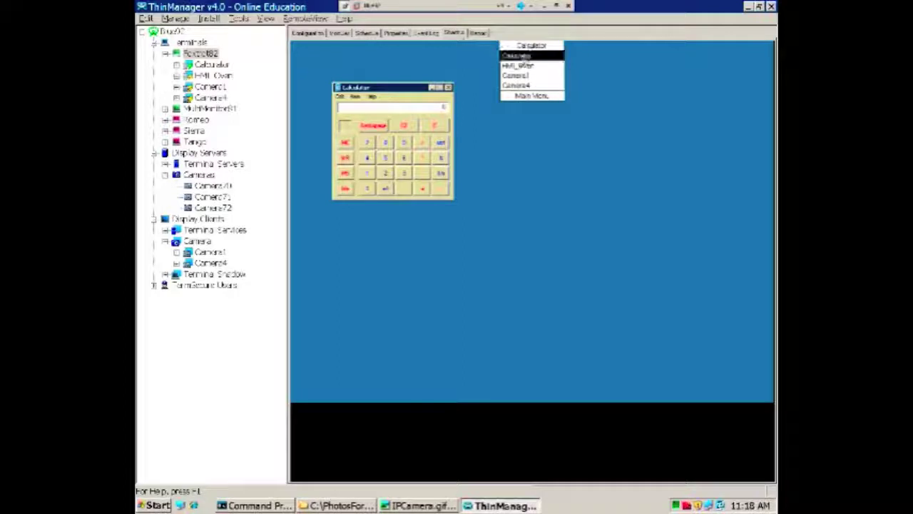
click(521, 72)
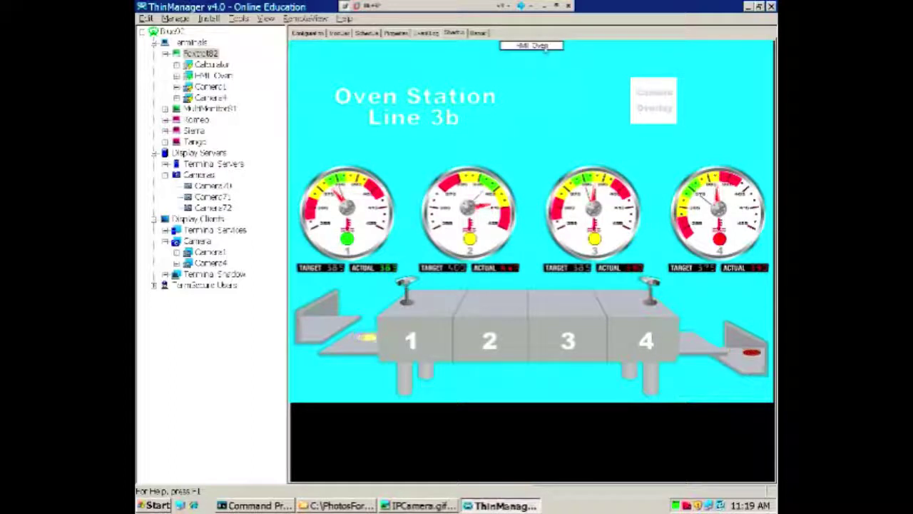
click(542, 45)
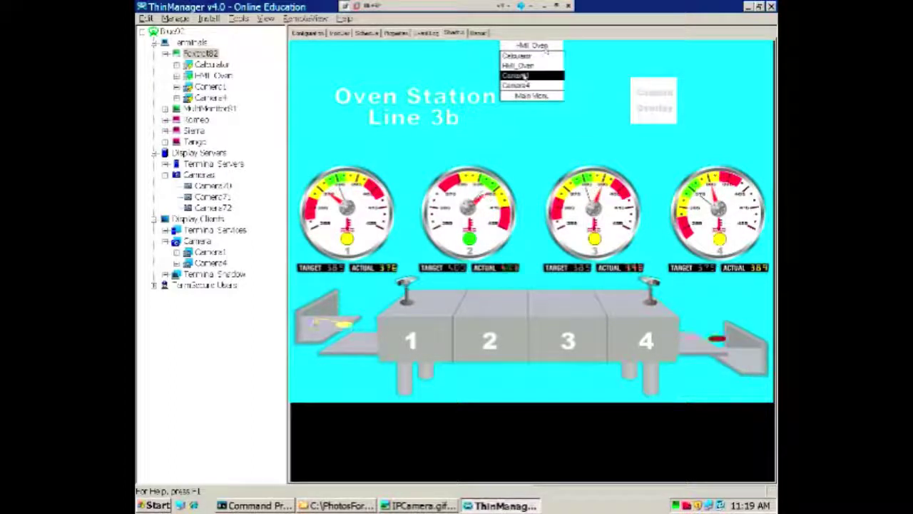
click(523, 75)
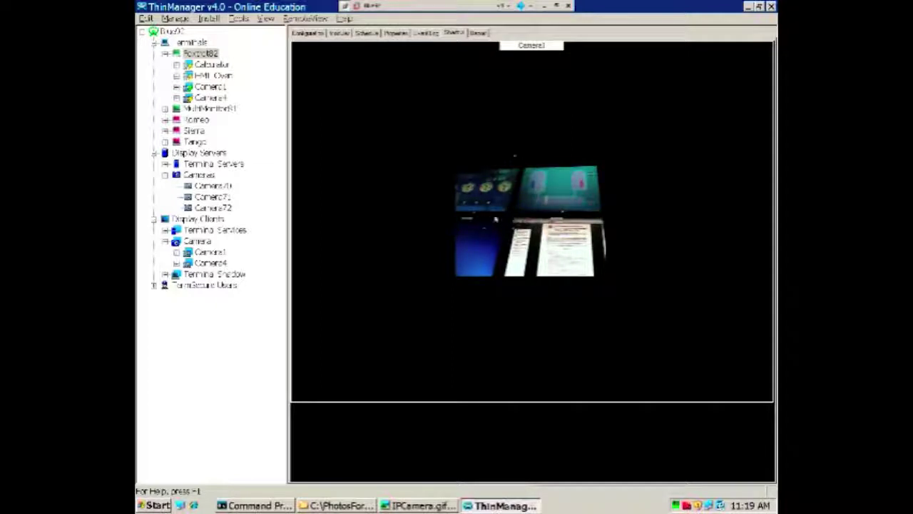
click(525, 48)
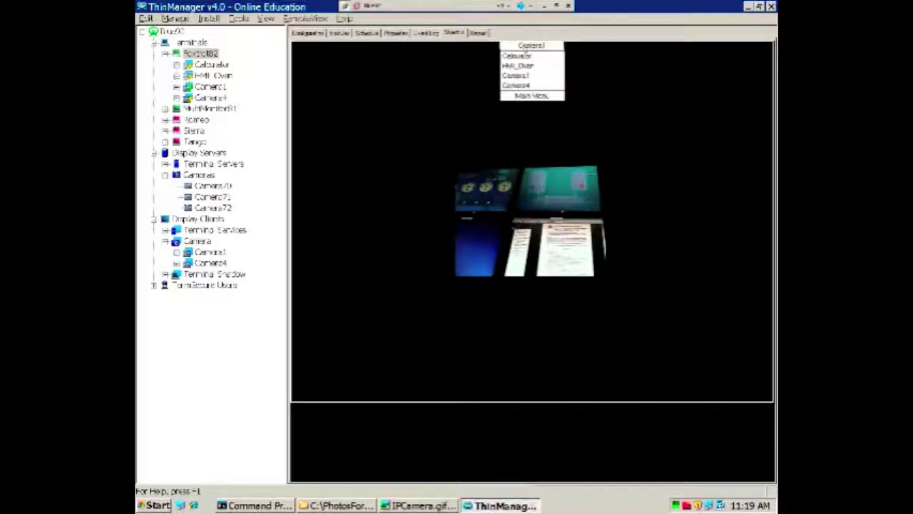
click(528, 95)
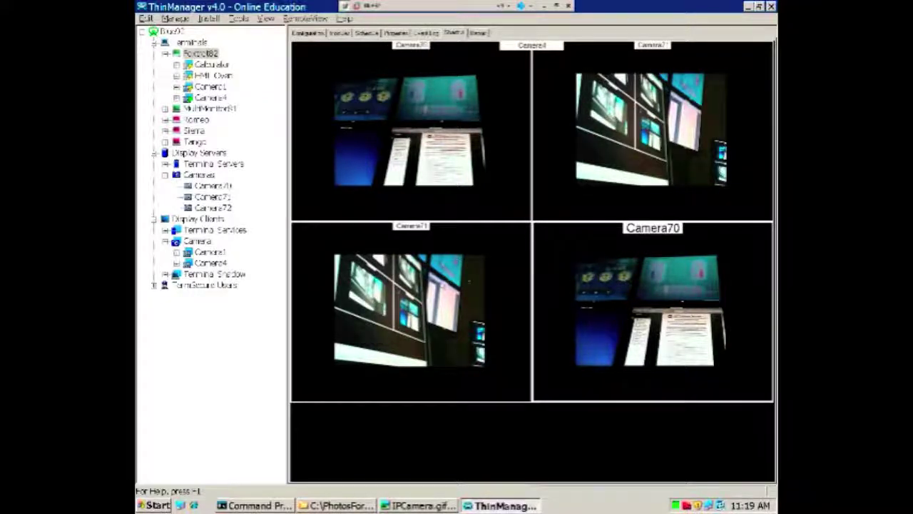
- Swap the lower-left feed to Camera70 and the lower-right feed to Camera71
click(421, 301)
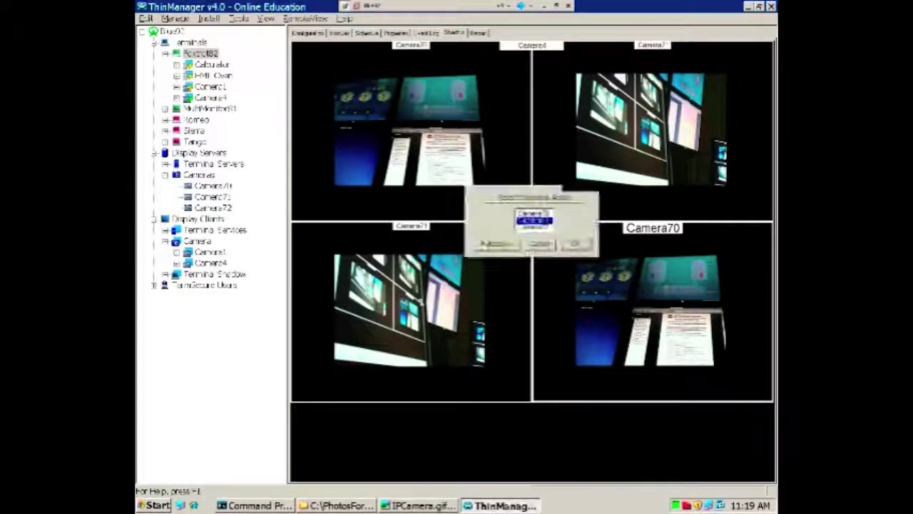
click(534, 213)
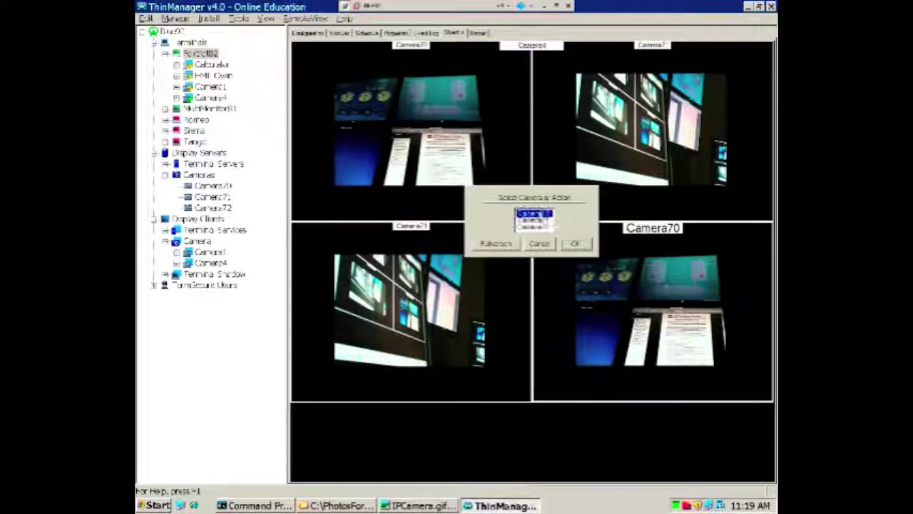
click(578, 248)
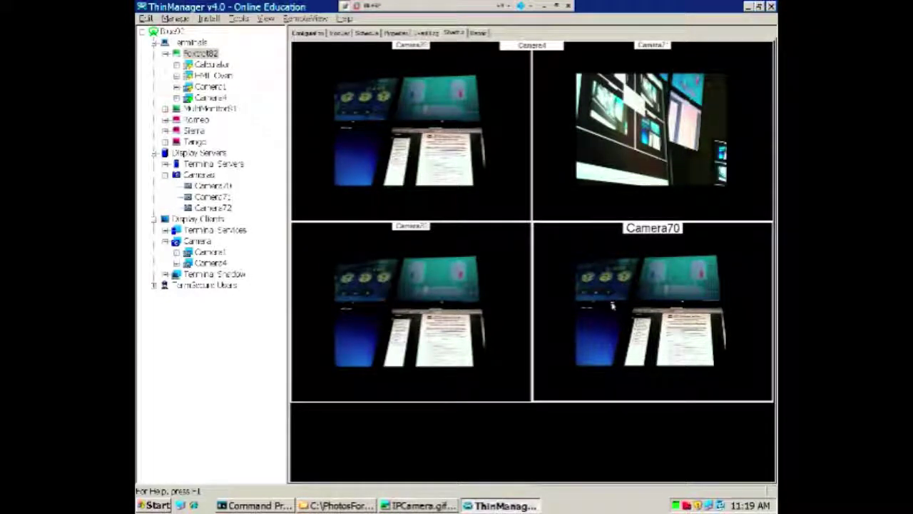
click(612, 307)
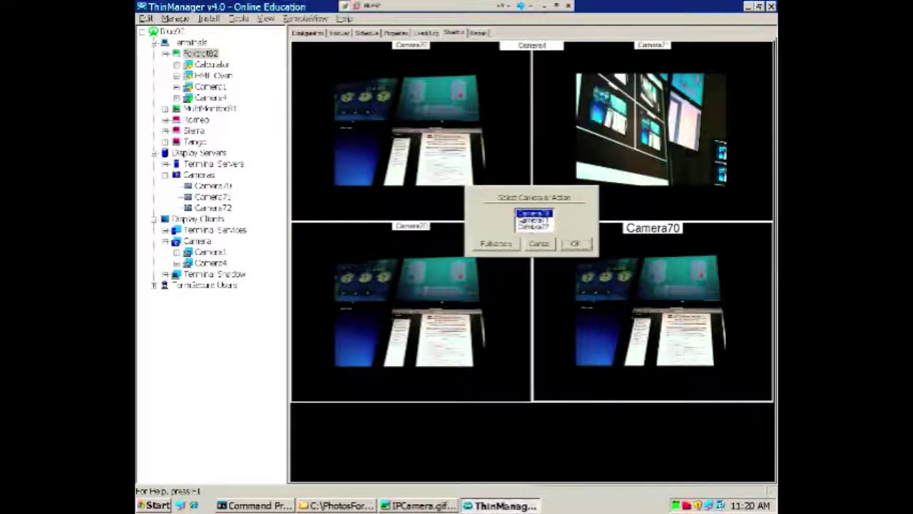
click(534, 220)
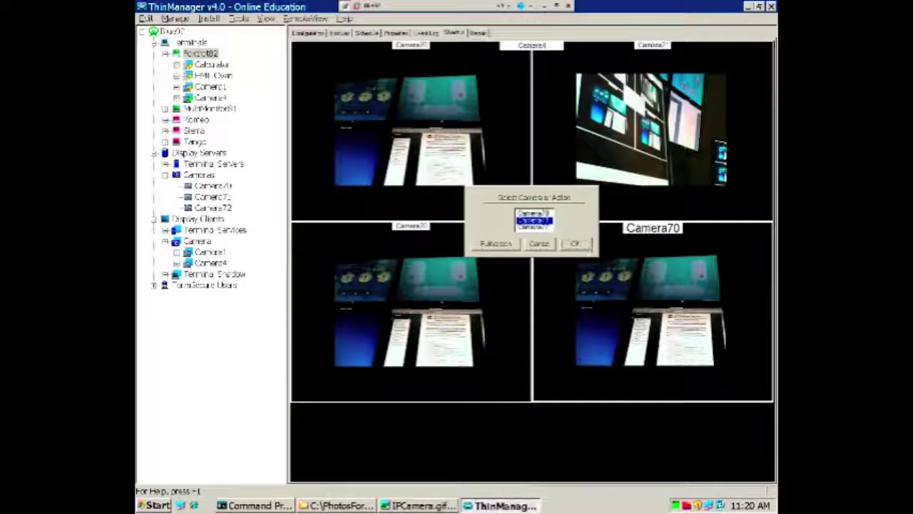
click(576, 243)
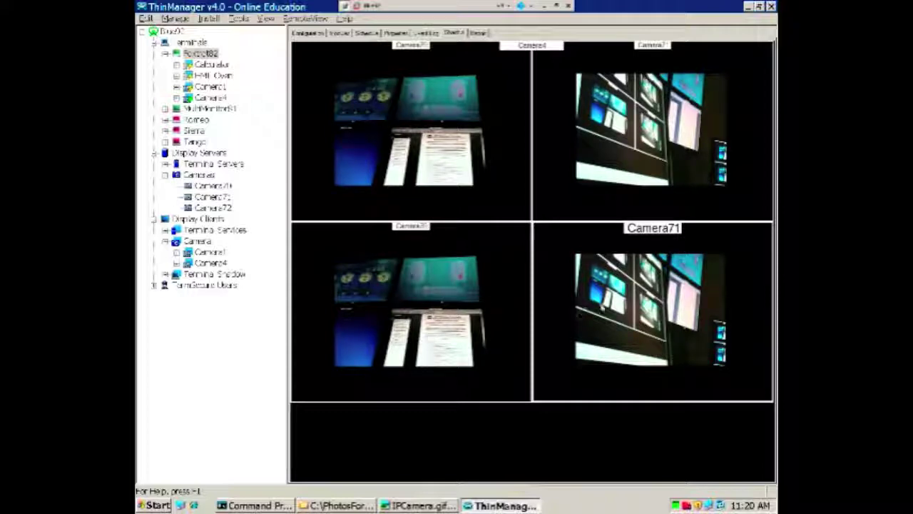
- Show the lower-right camera full screen, then restore the 2x2 grid
click(602, 308)
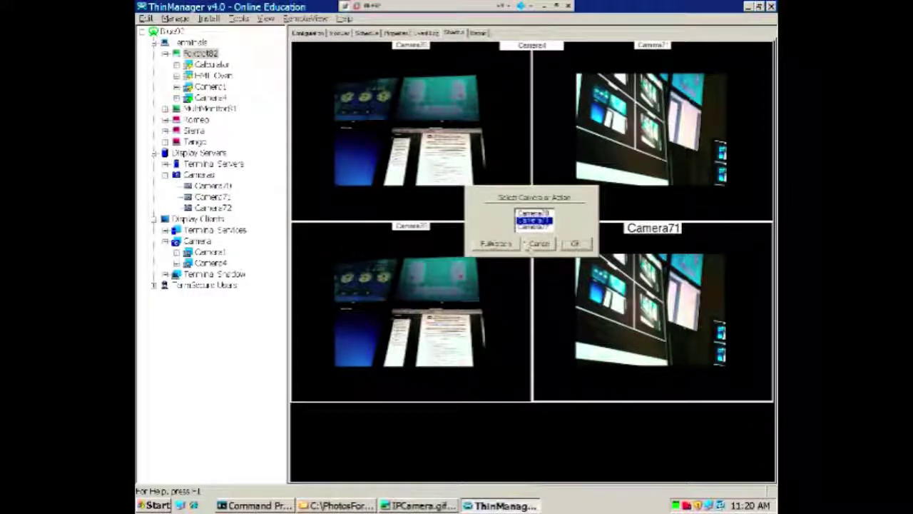
click(571, 244)
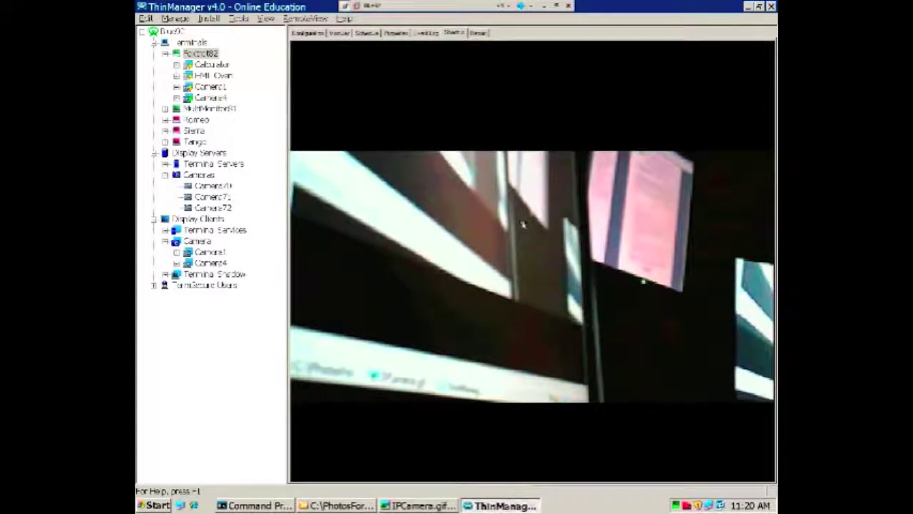
click(523, 224)
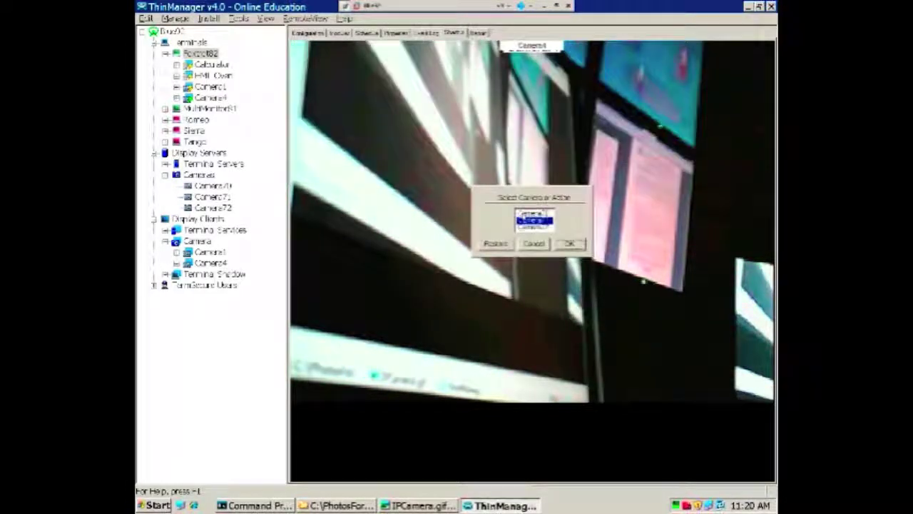
click(505, 246)
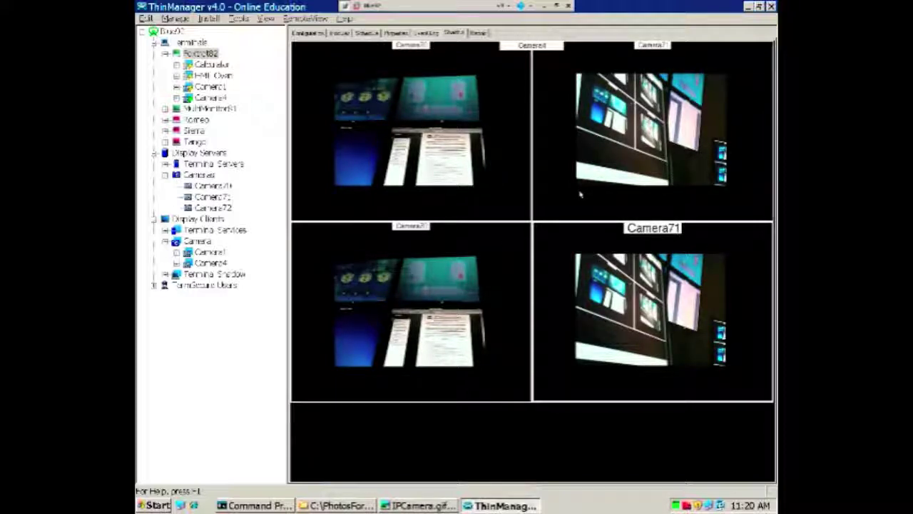
- Switch the shadowed terminal to Camera1, then to the Calculator display client
click(539, 46)
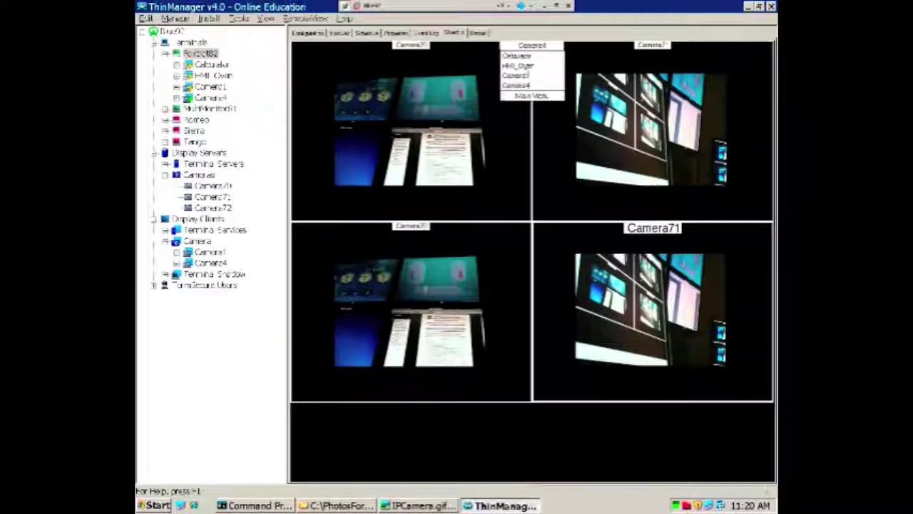
click(523, 75)
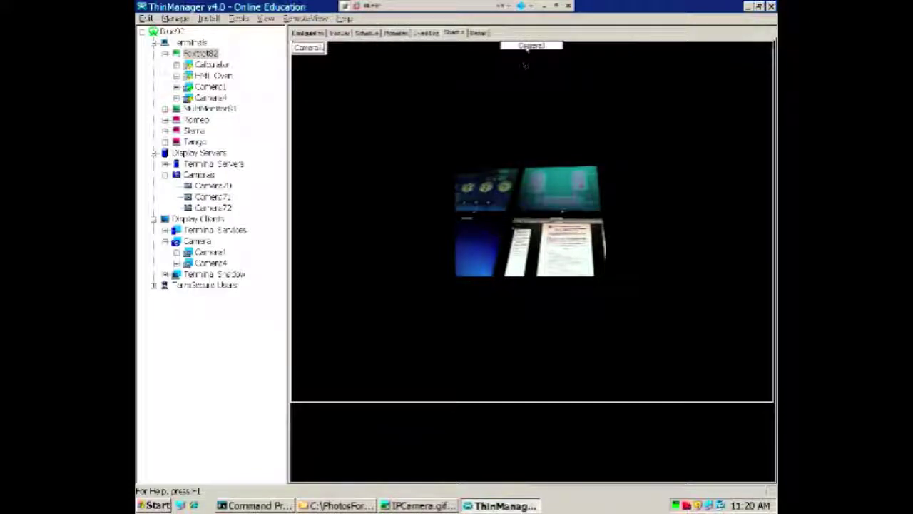
click(531, 46)
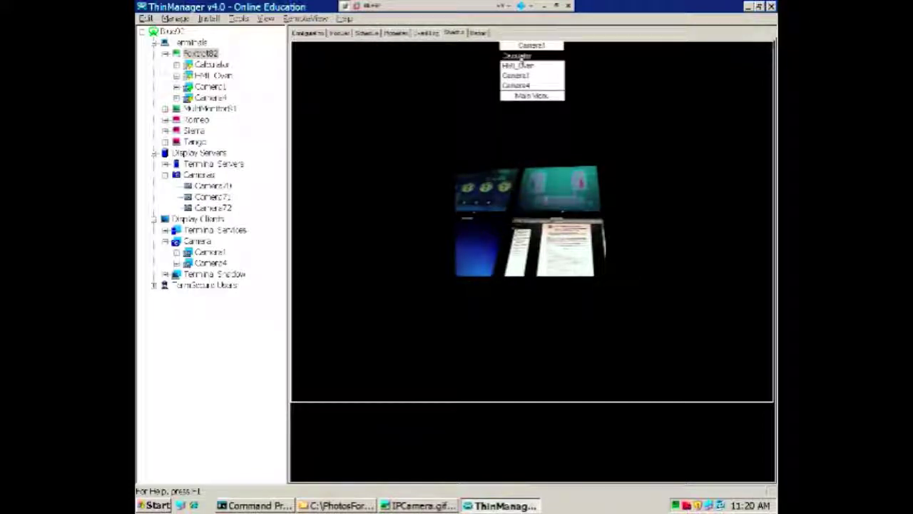
click(521, 57)
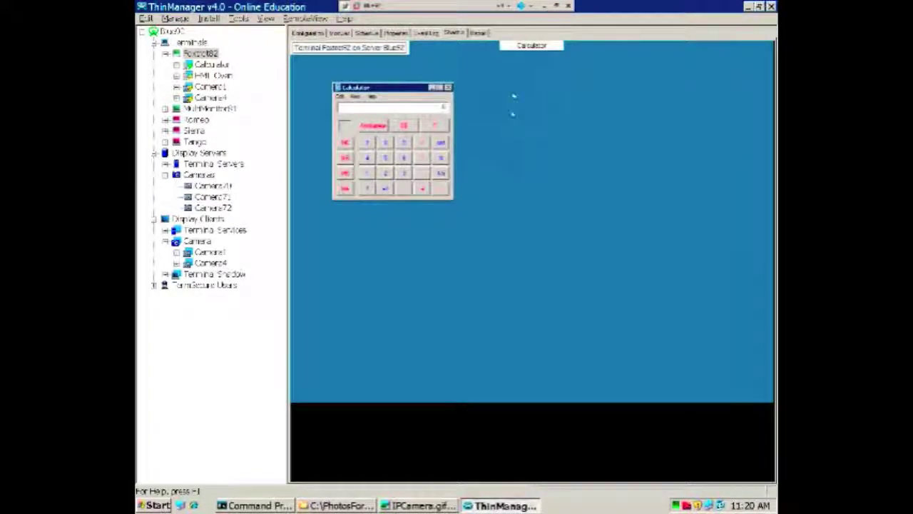